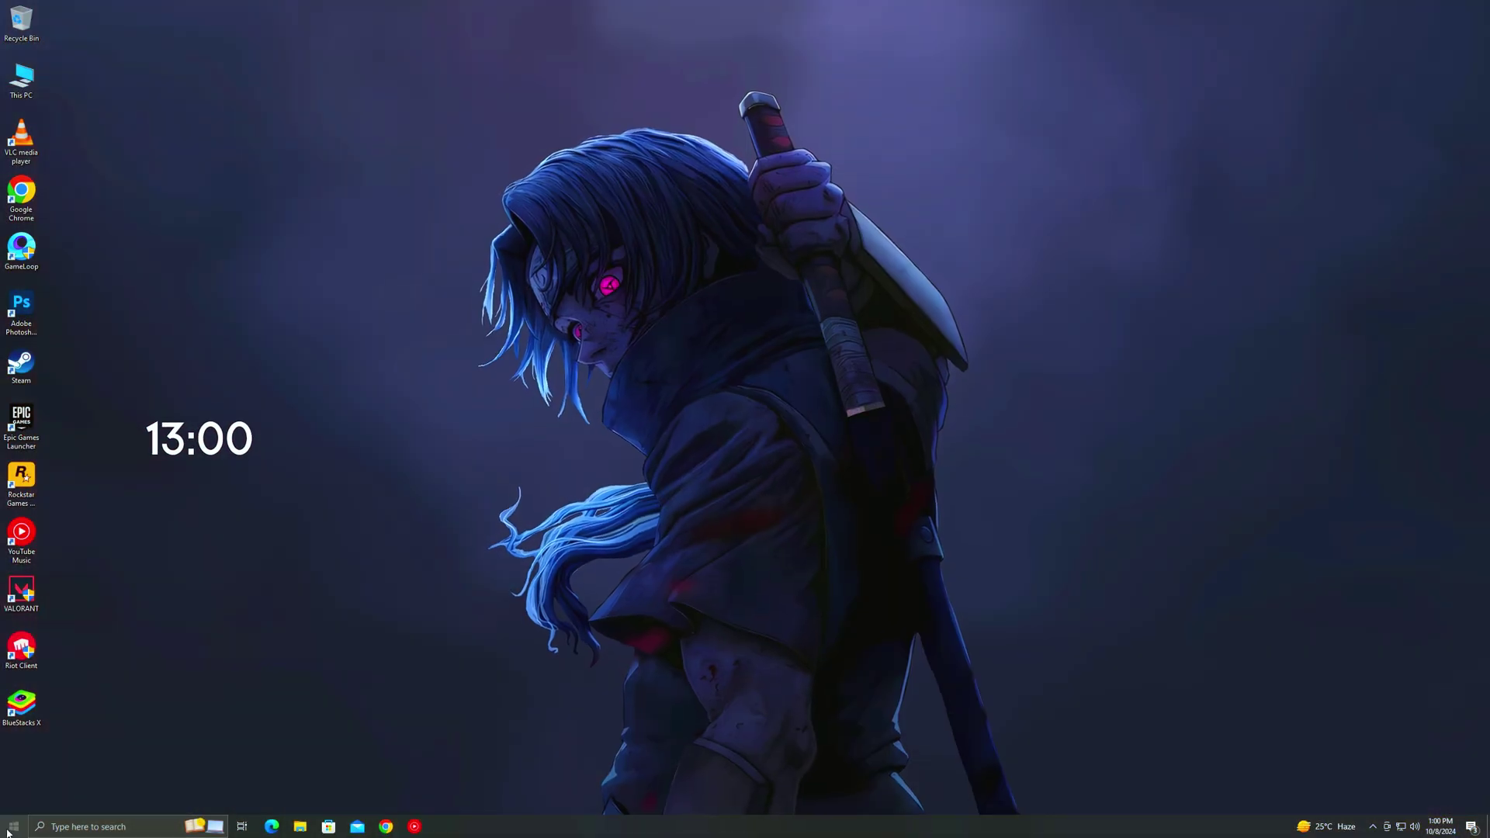
Step: Find and open the Windows settings for adjusting appearance and performance
click(9, 829)
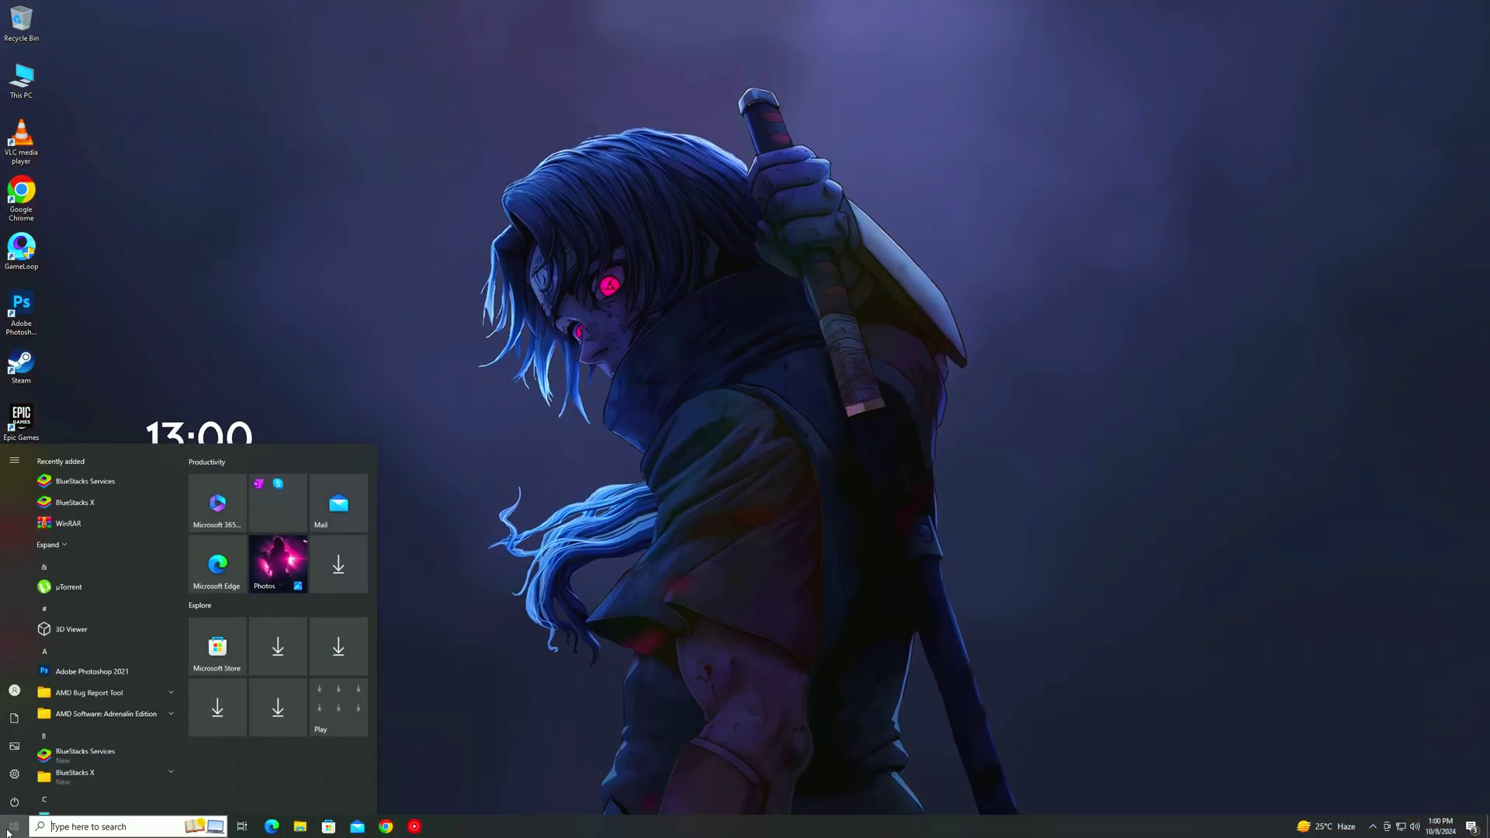
text(per)
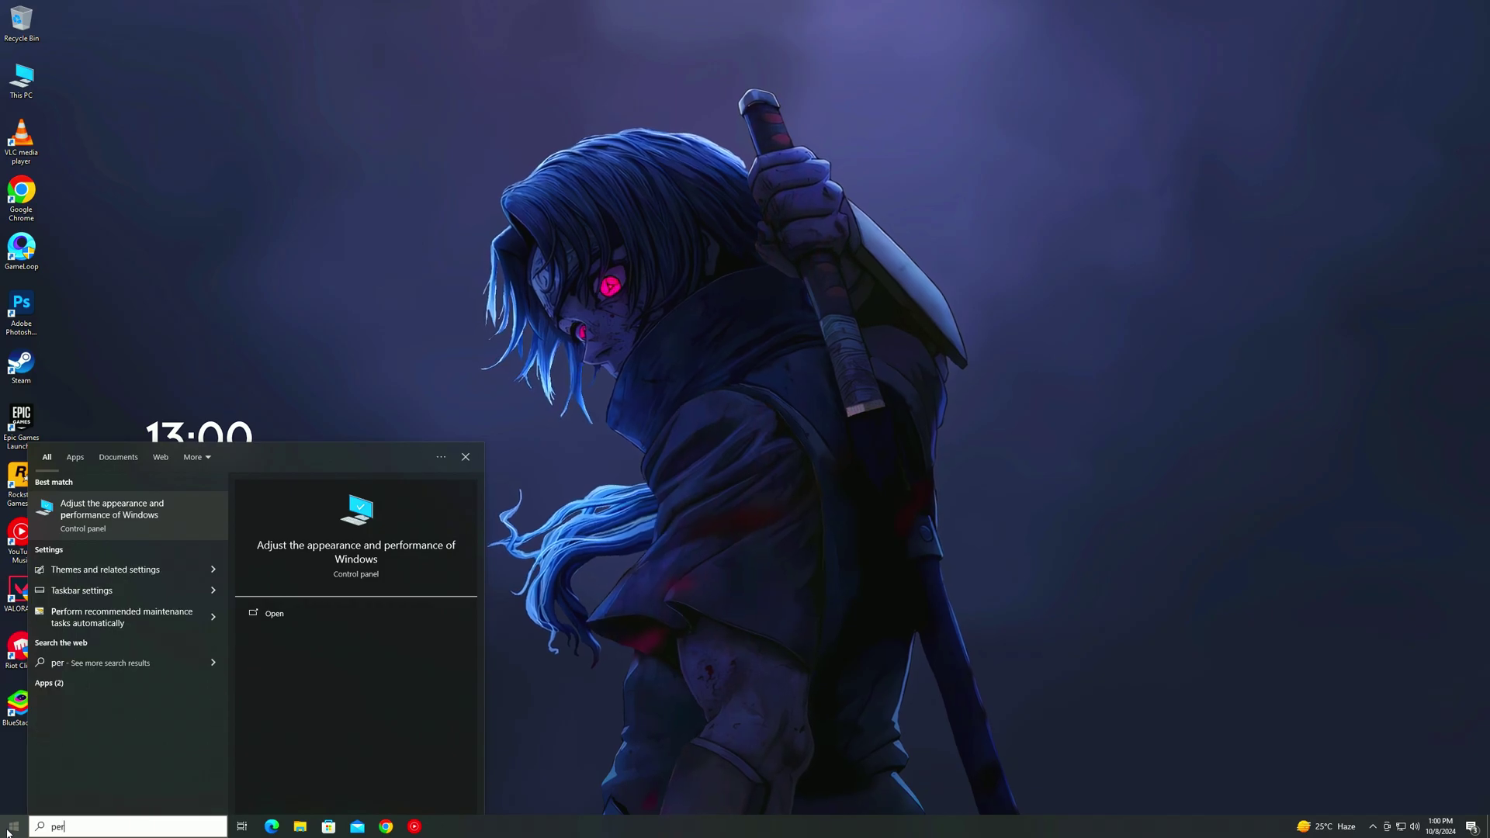
text(formanc)
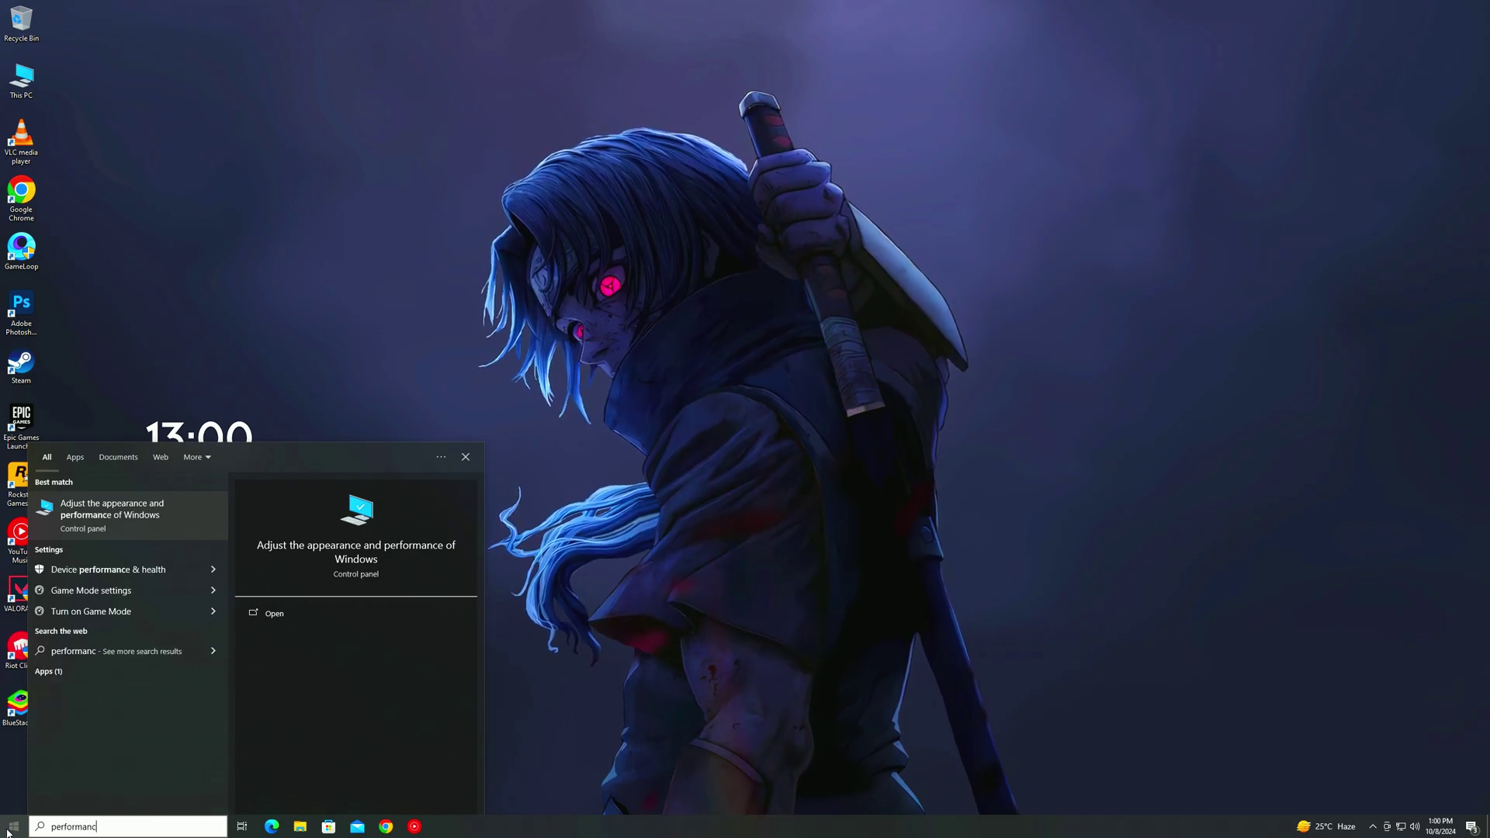
text(e)
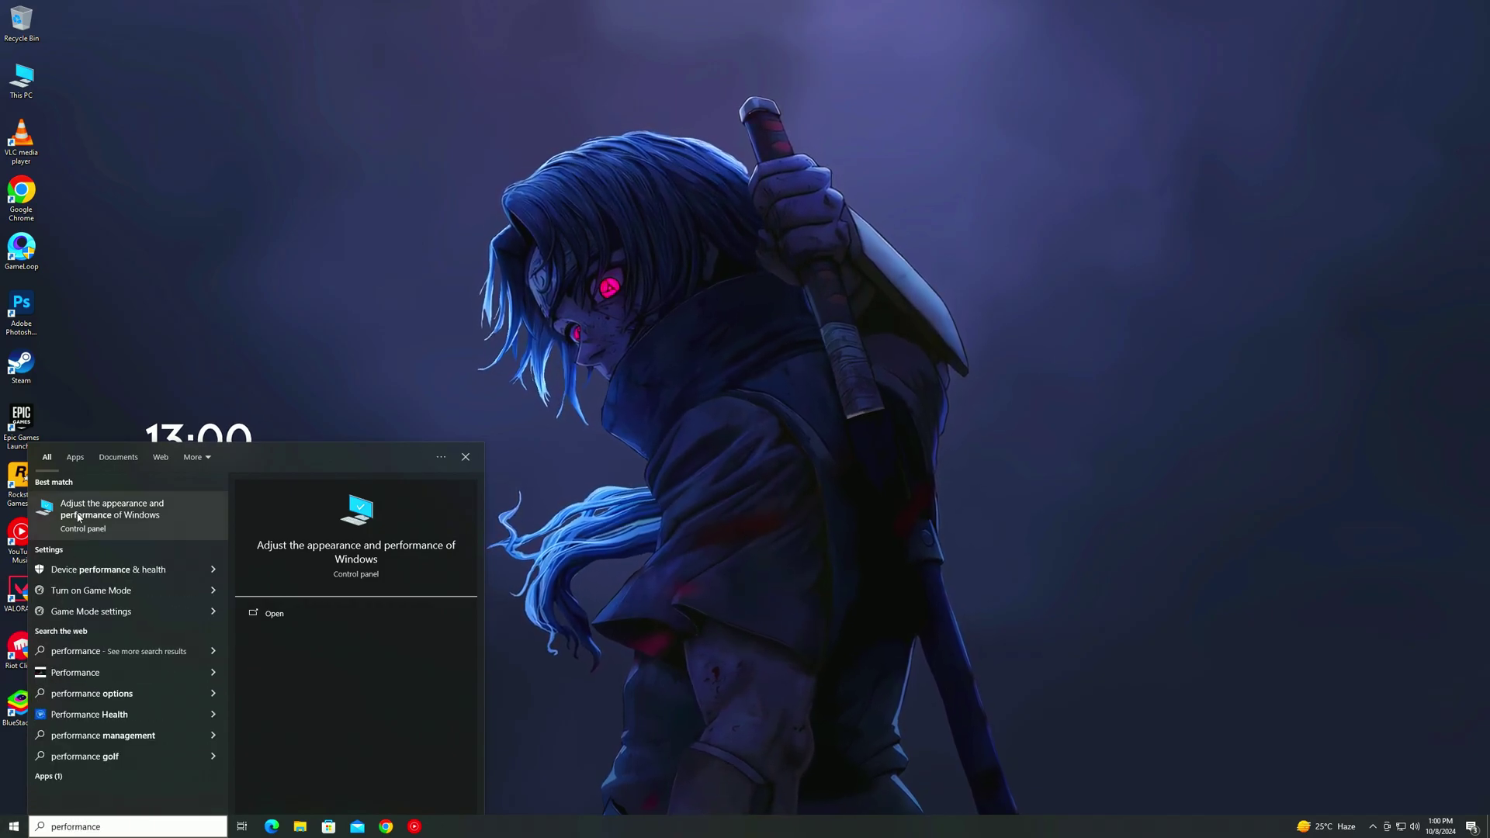
click(78, 534)
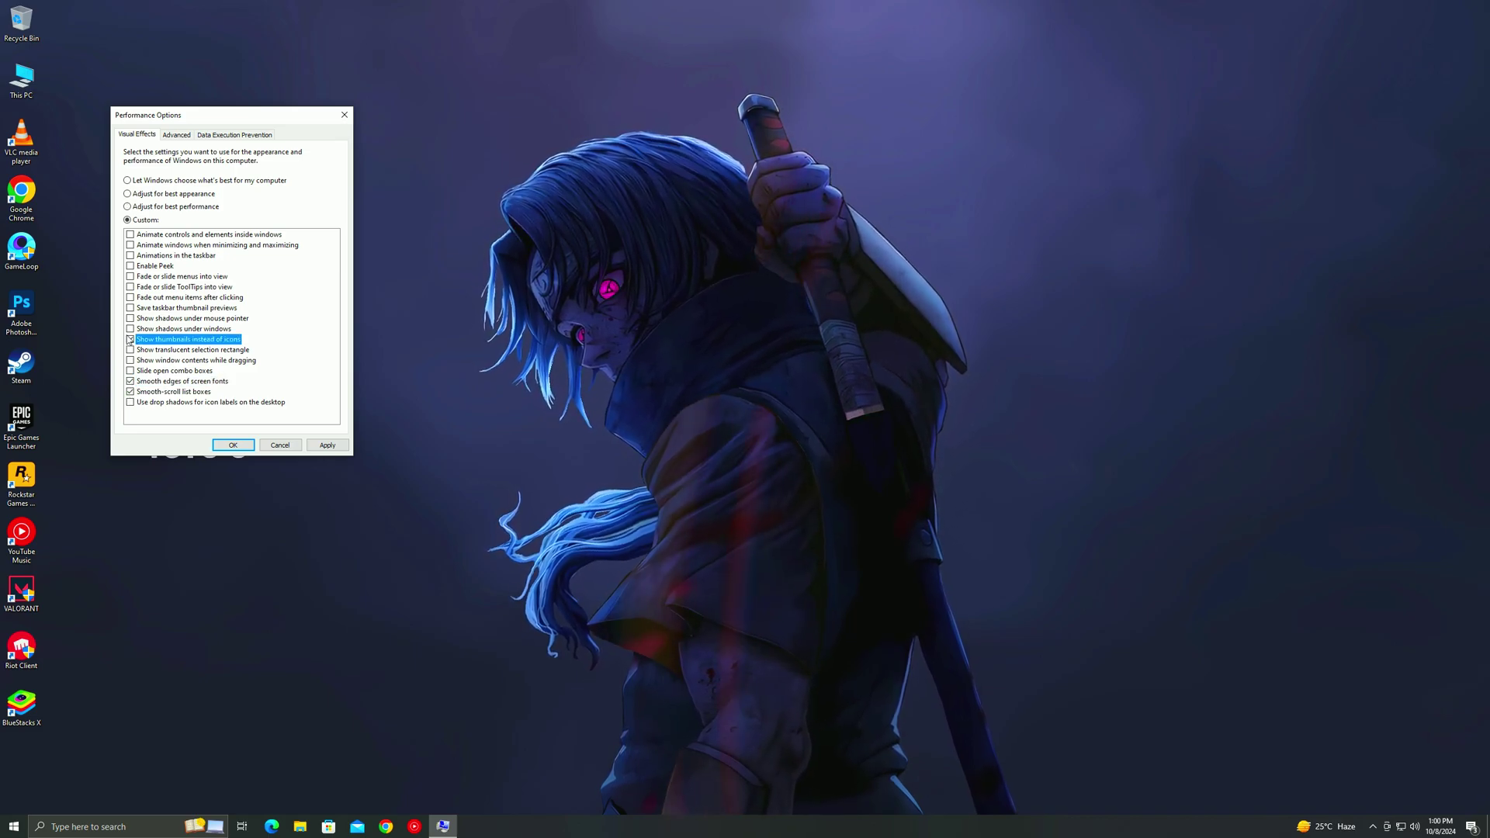
Step: Enable the visual effects for shadows under mouse pointer, shadows under windows and thumbnails instead of icons, and apply them
click(131, 318)
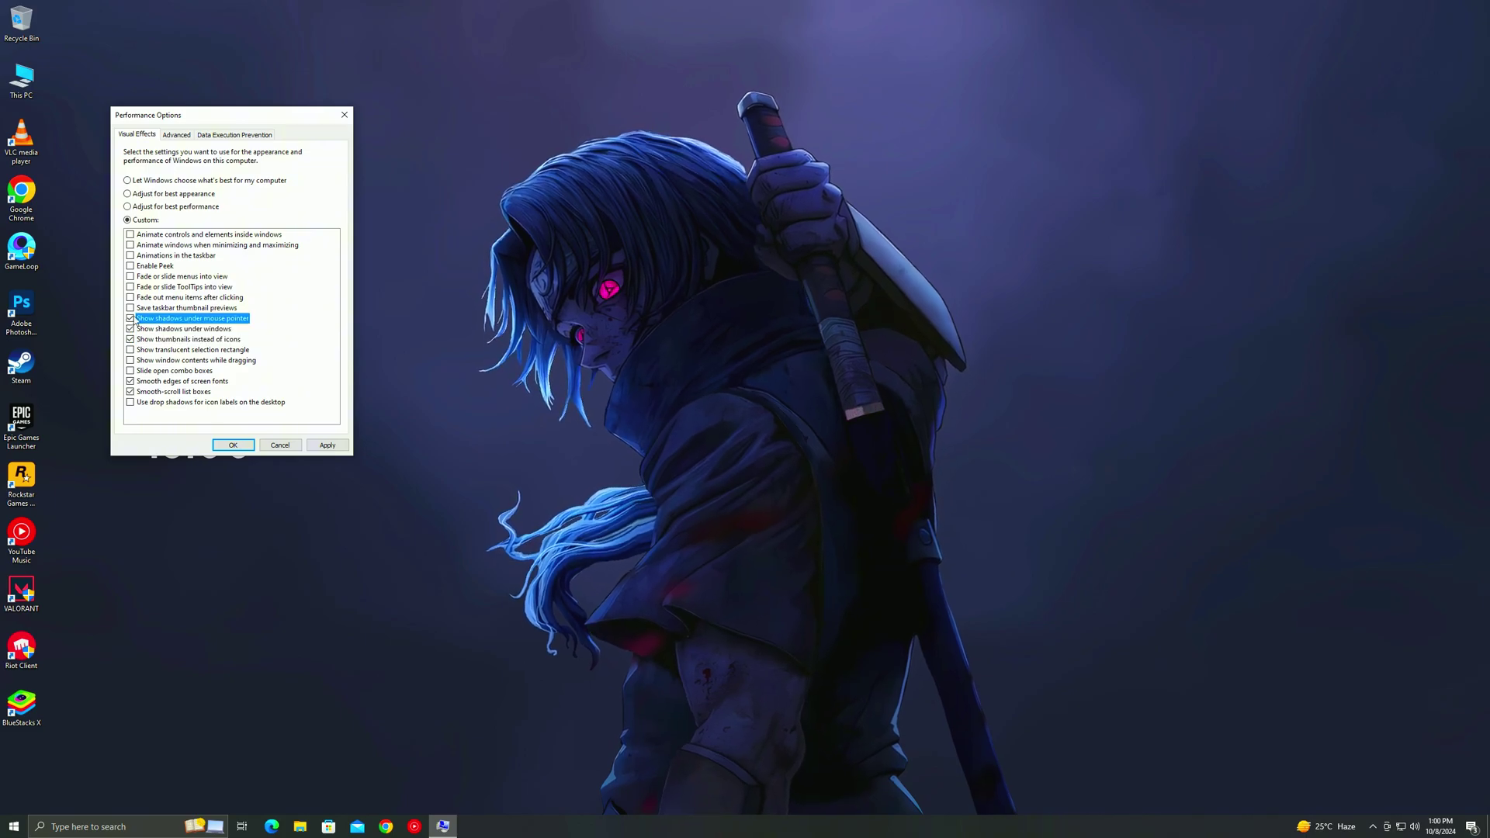
click(325, 446)
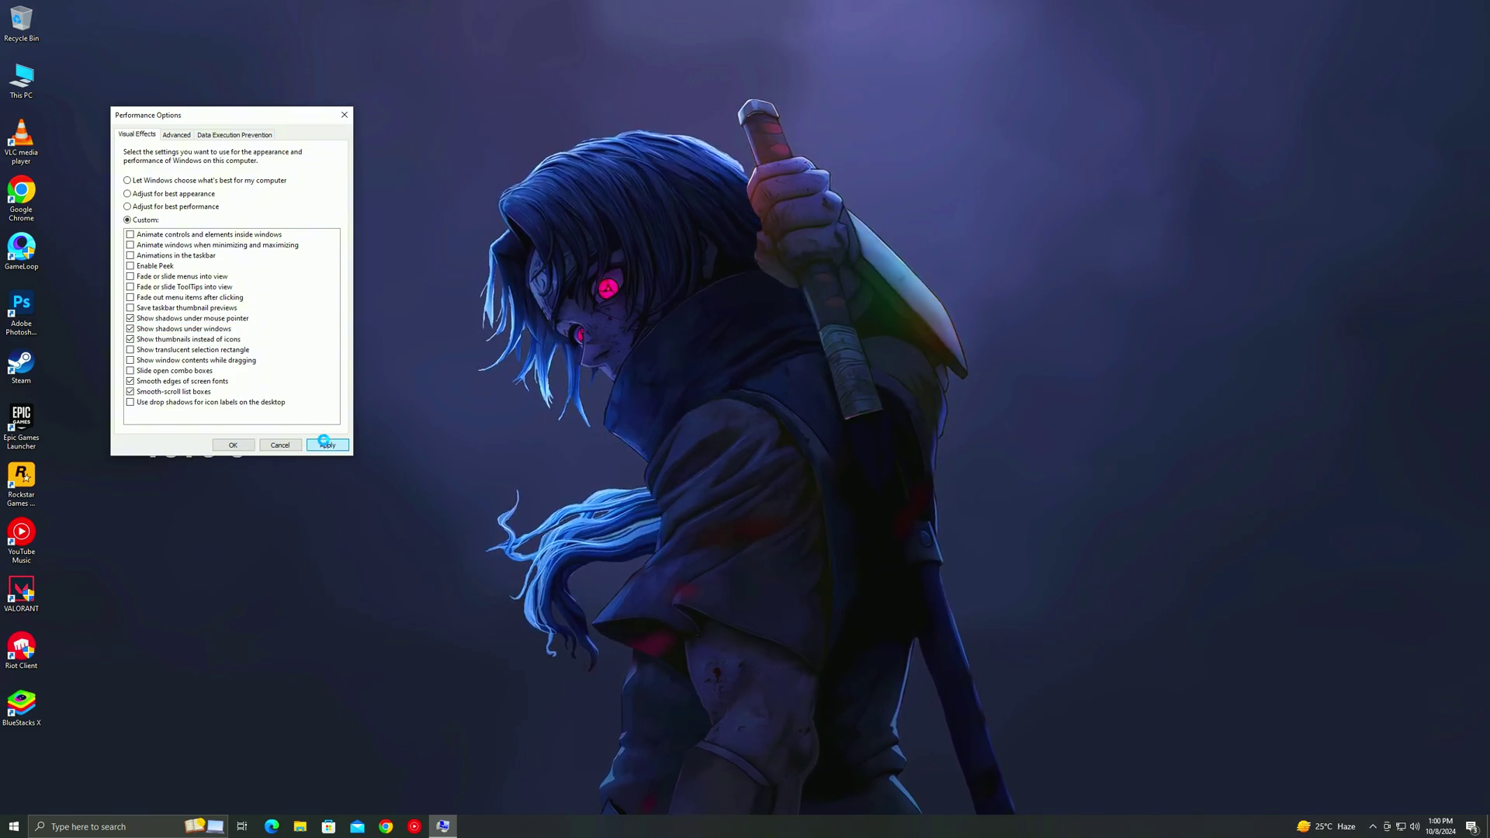
click(232, 445)
Step: Search for ms config and open System Configuration
click(3, 829)
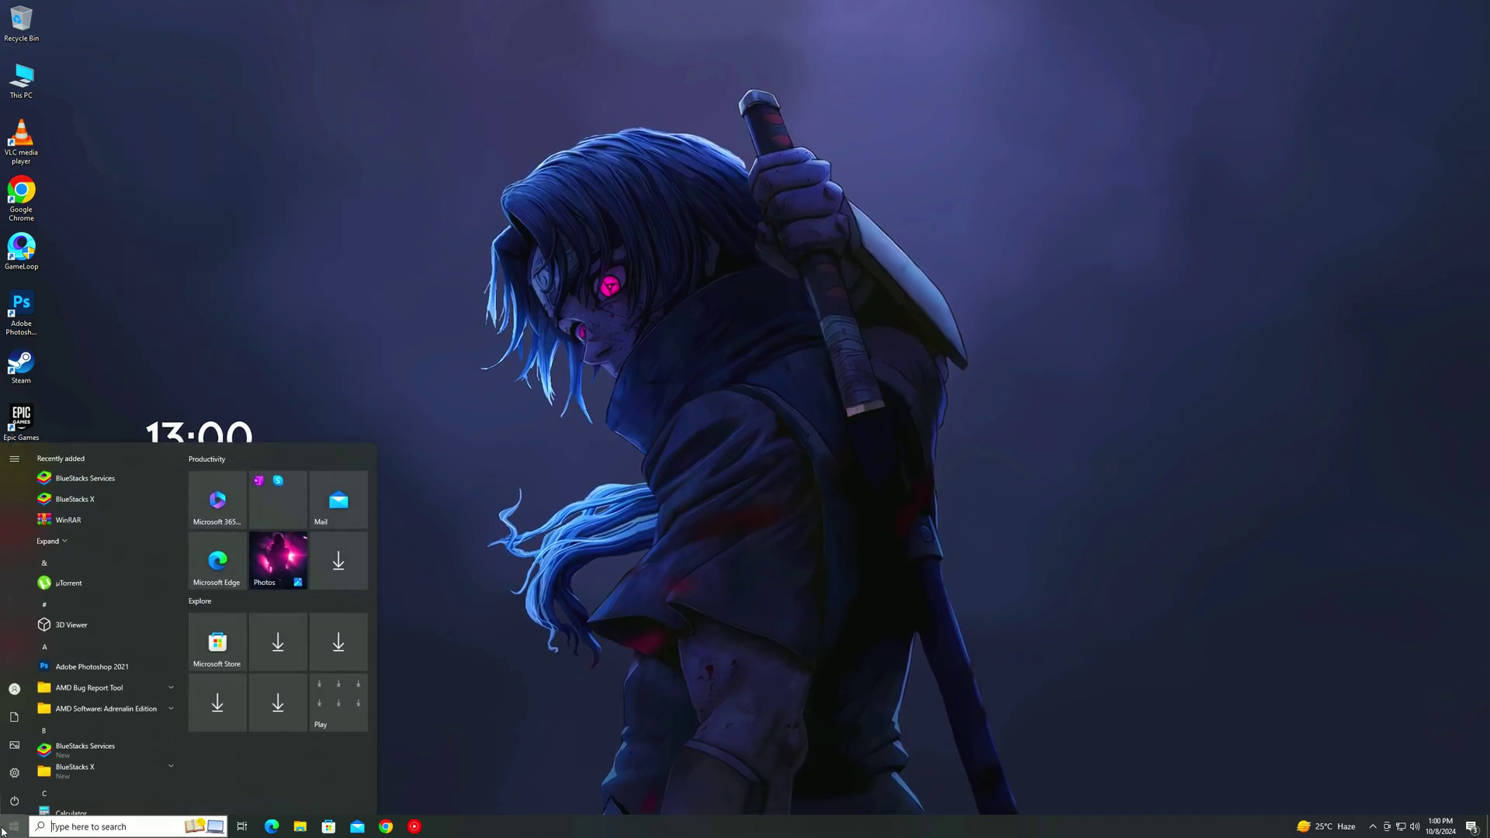
text(ms con)
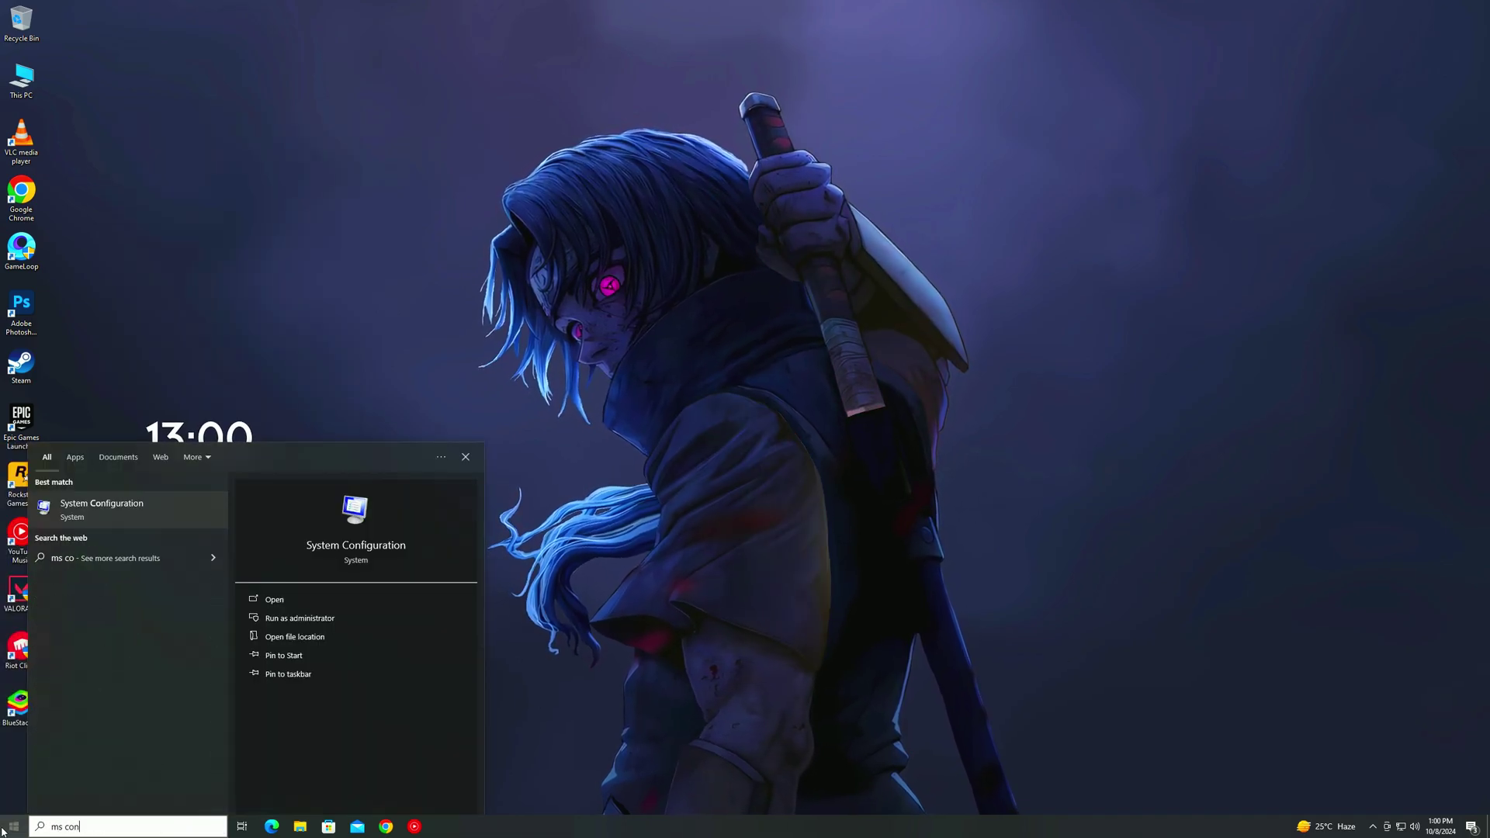
text(fig)
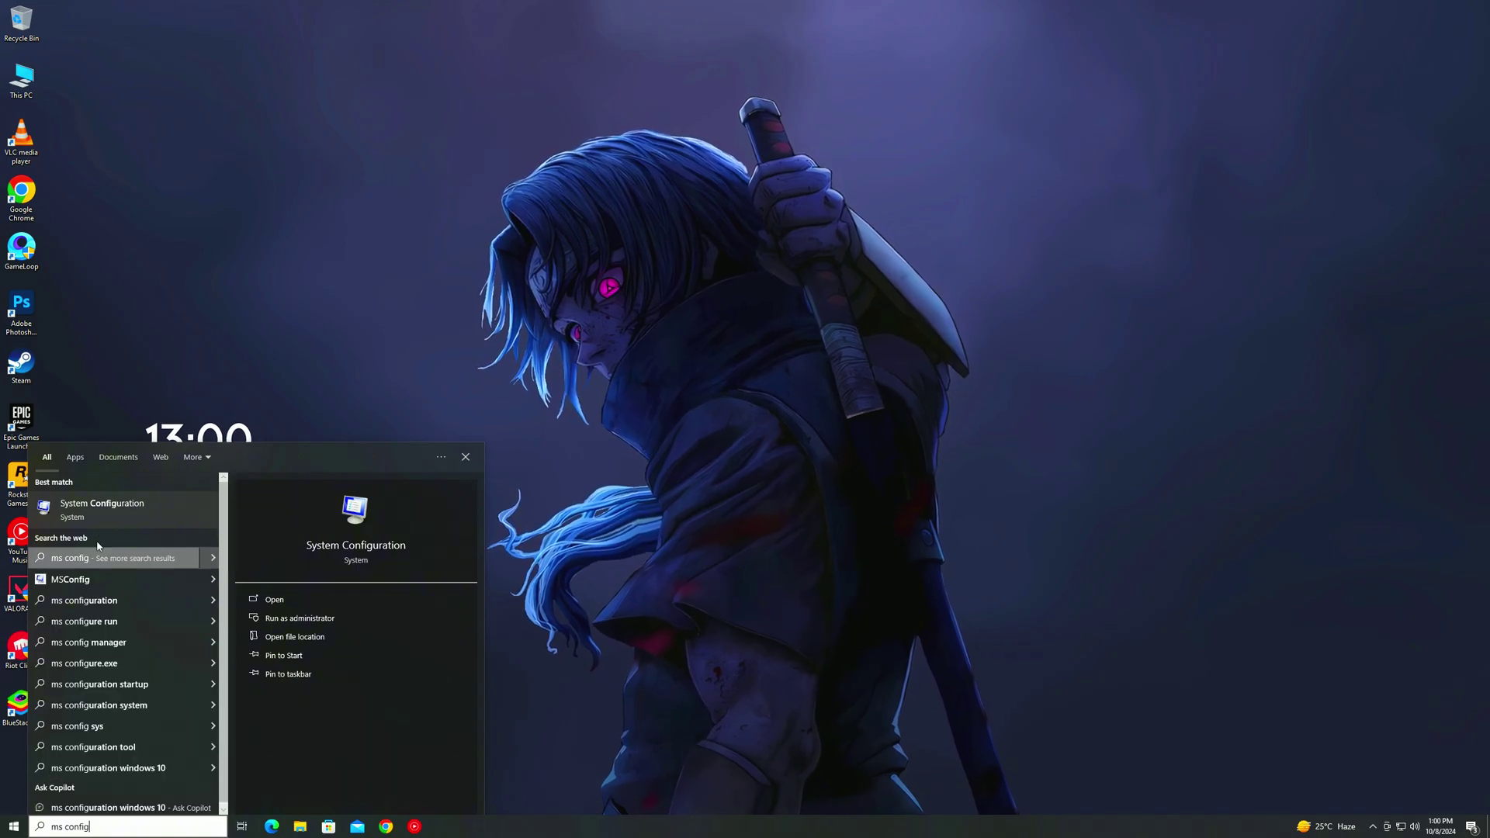
click(101, 506)
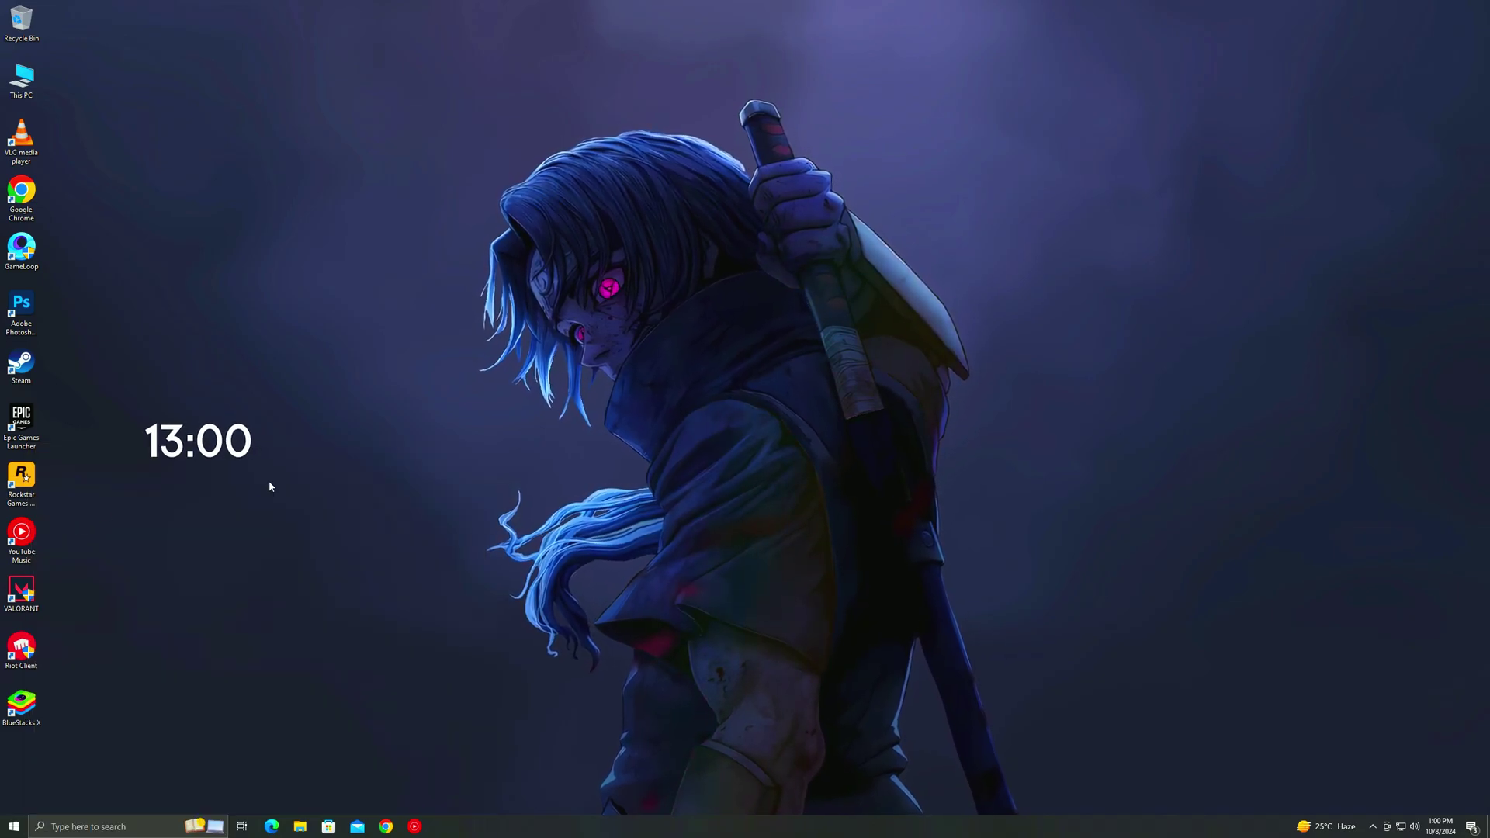
Step: In the advanced boot options, set 4 processors and 16384 maximum memory, save the configuration and dismiss the restart request
click(621, 324)
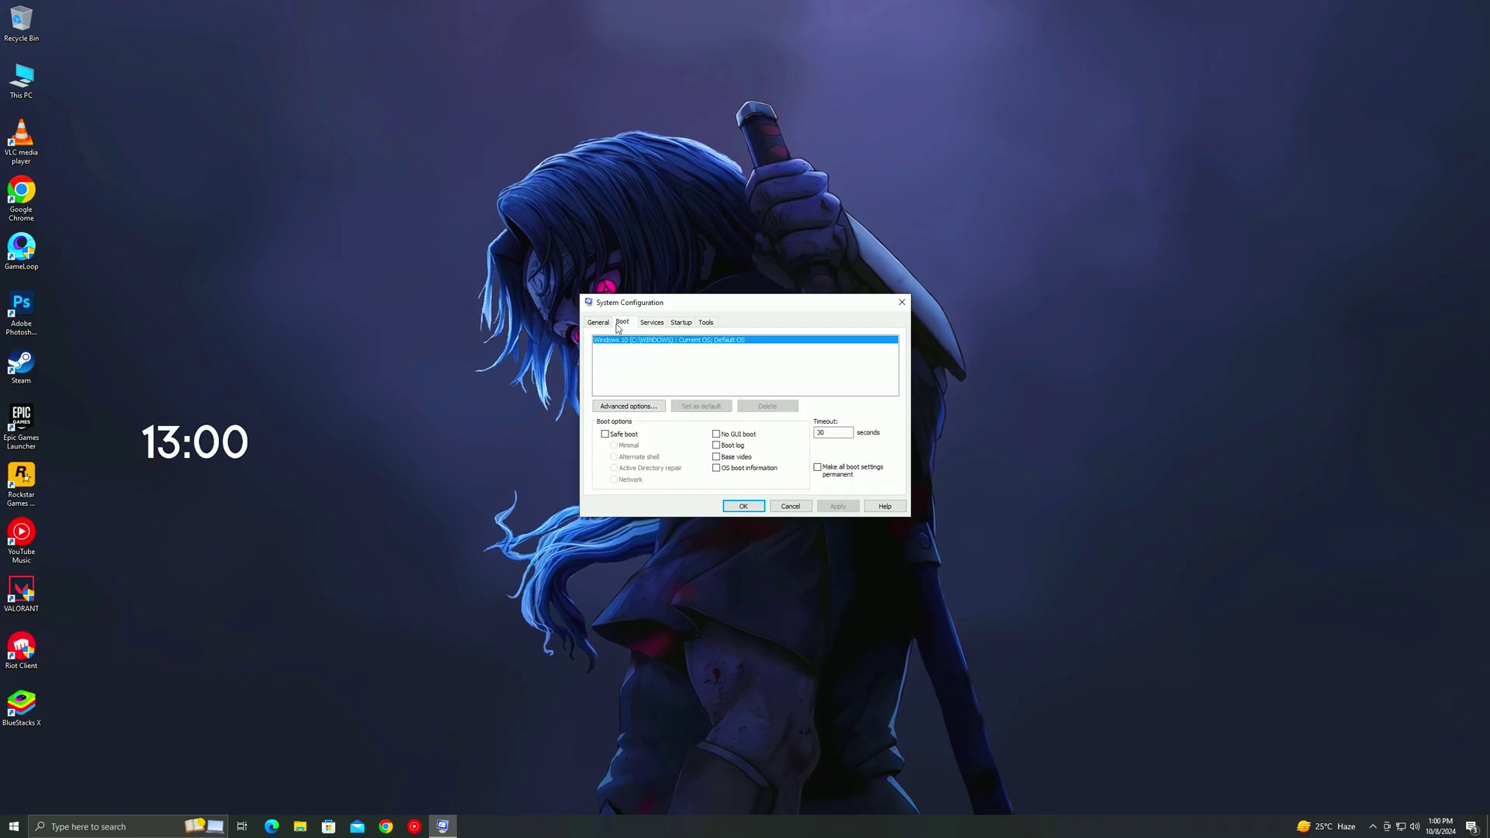
click(628, 406)
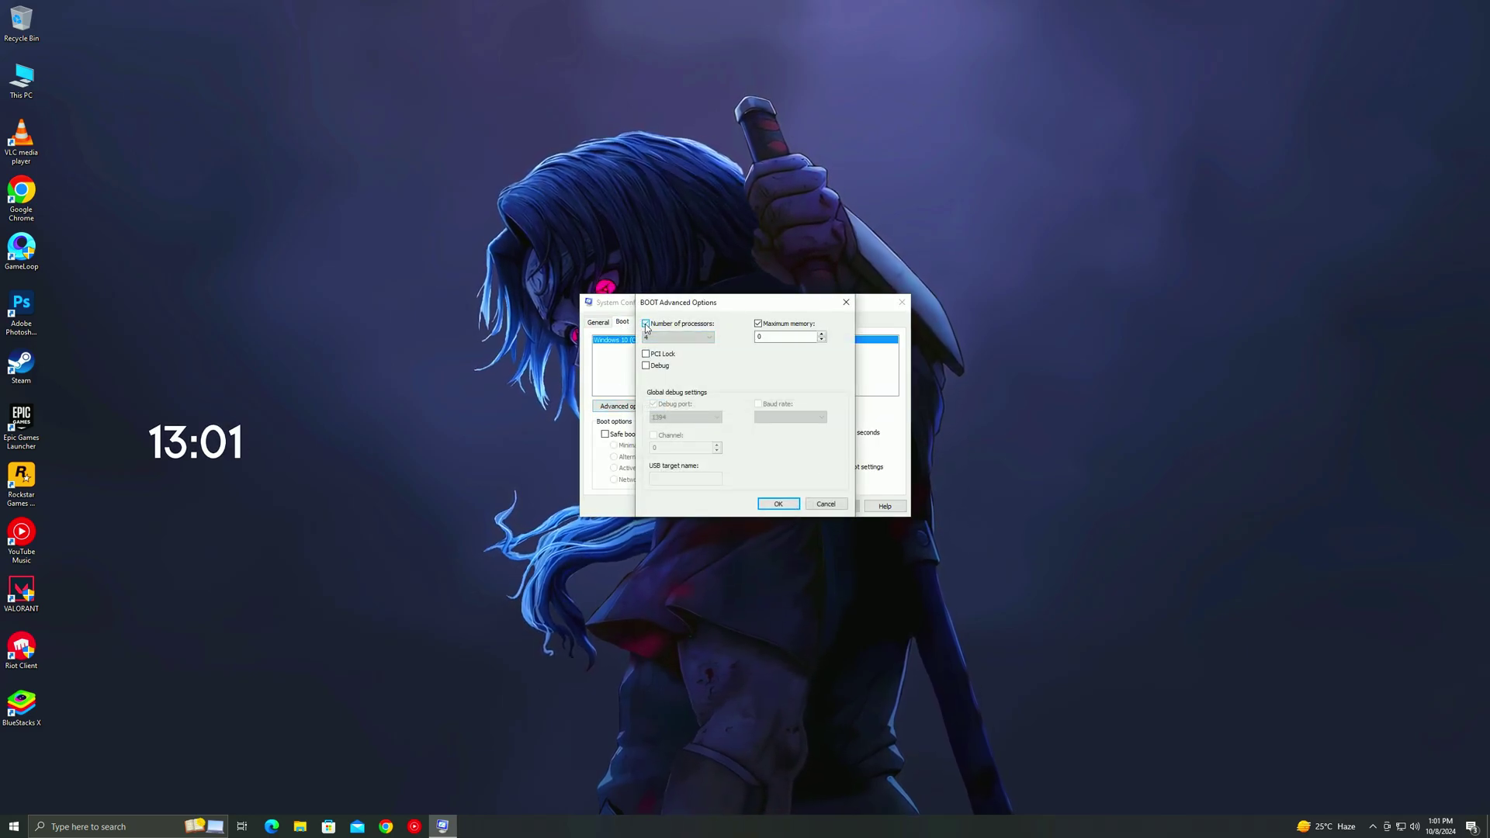
double_click(781, 336)
text(16384)
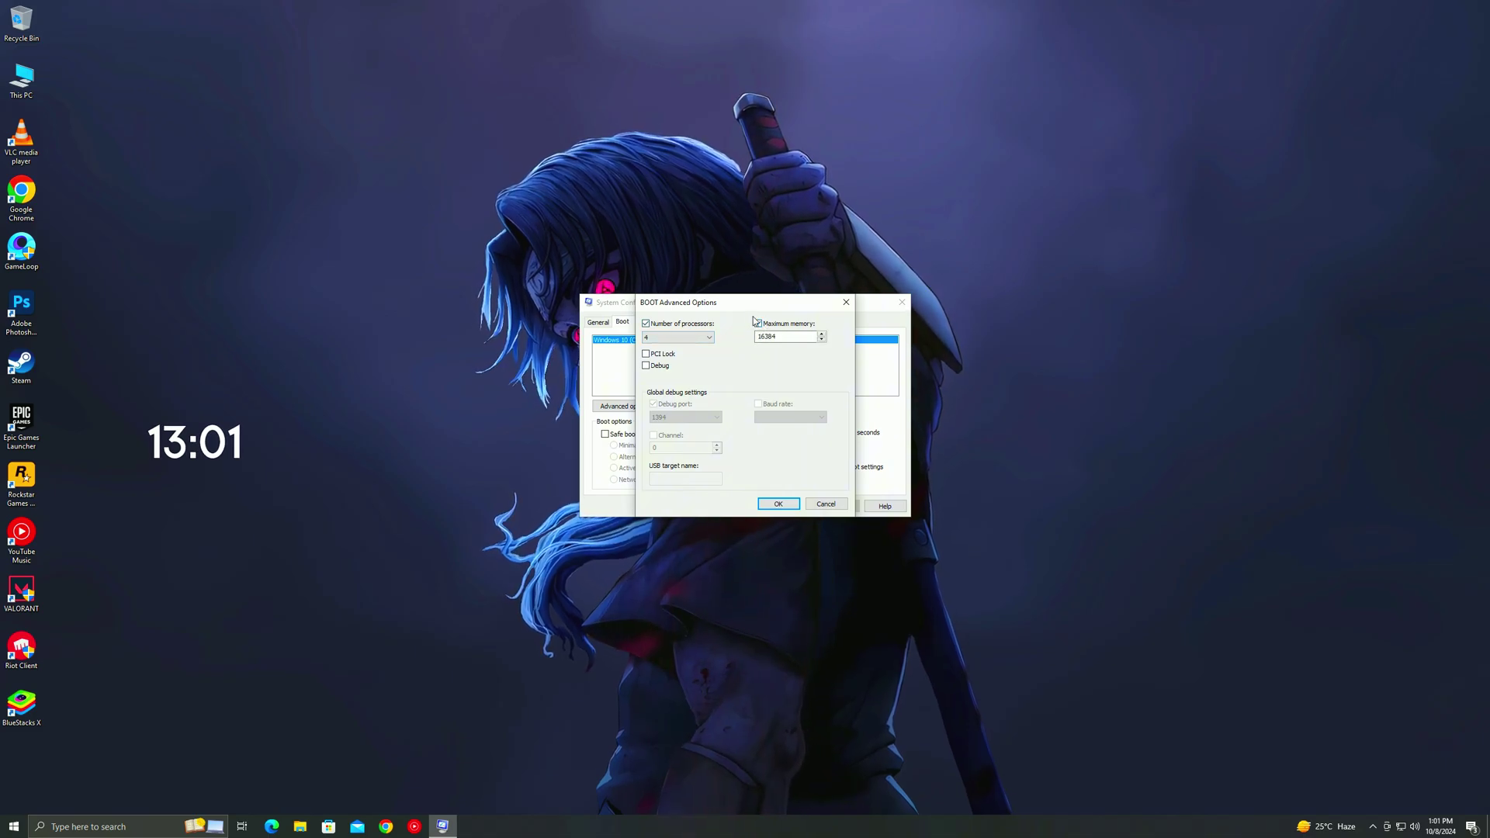
click(779, 504)
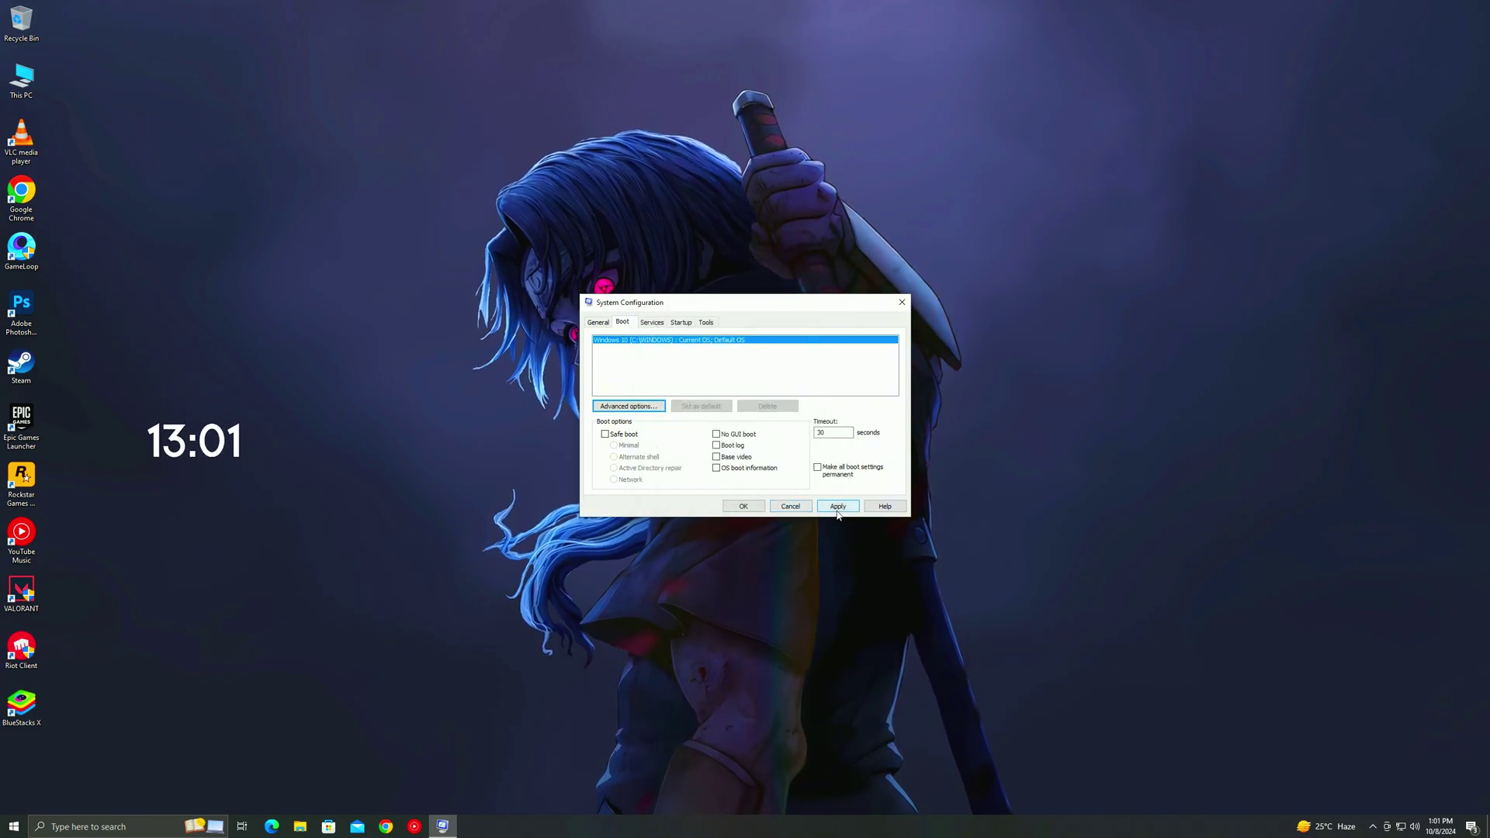
click(739, 506)
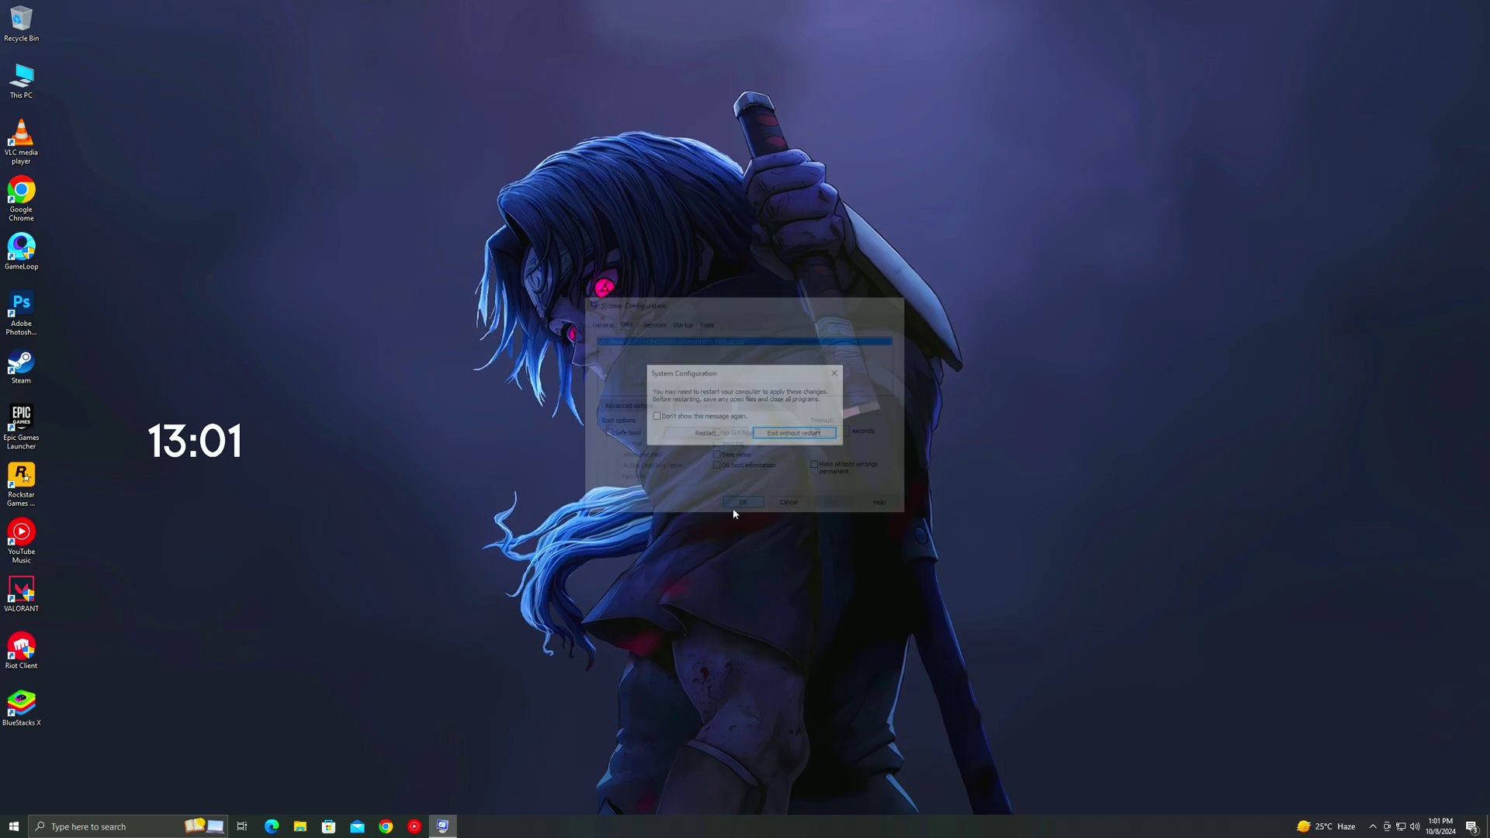
click(837, 373)
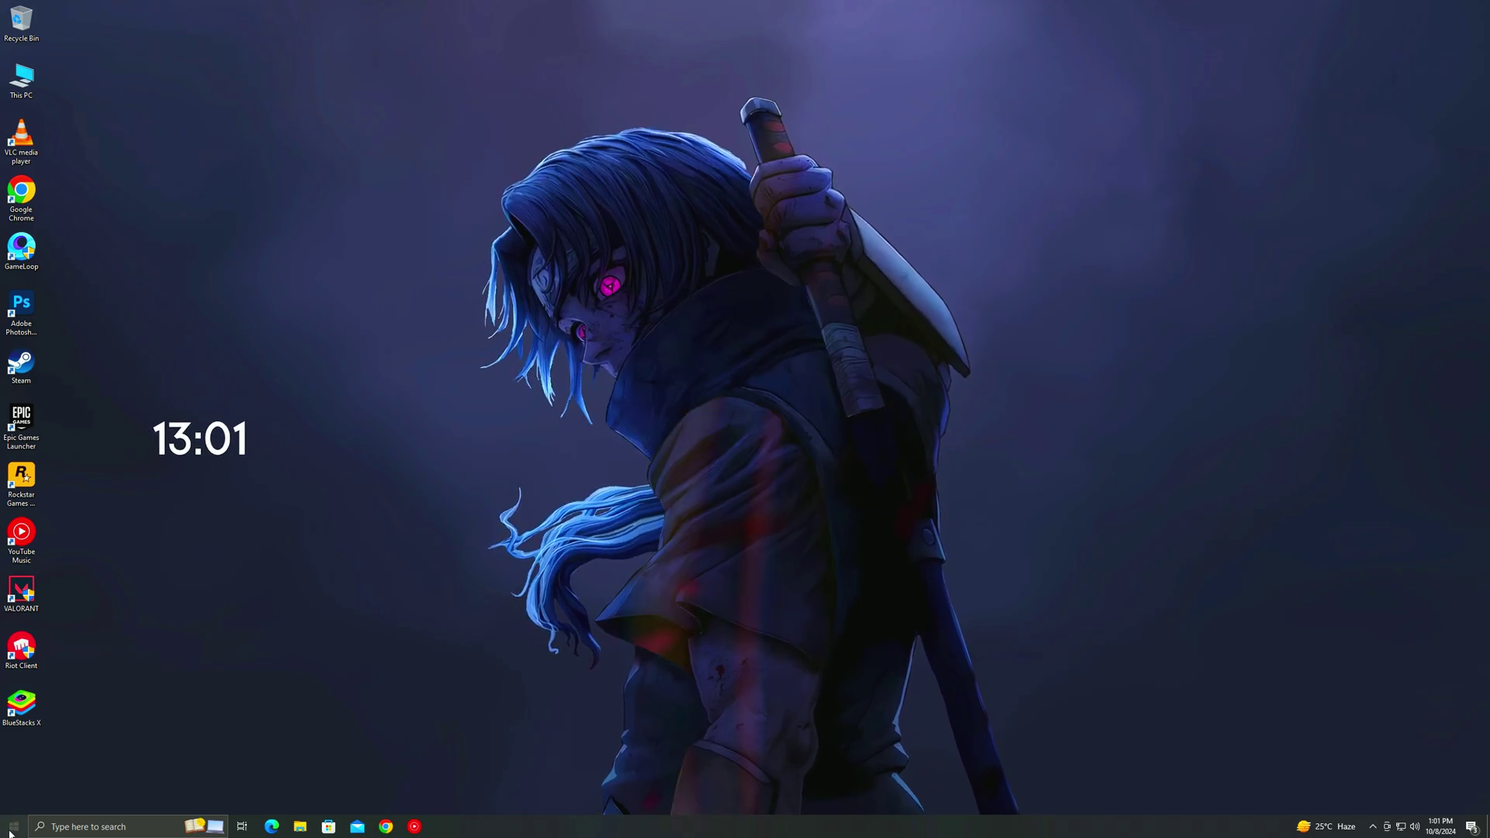
Step: Open Defragment and Optimize Drives and optimize the HDD 500GB (E:) drive
click(11, 830)
text(disk)
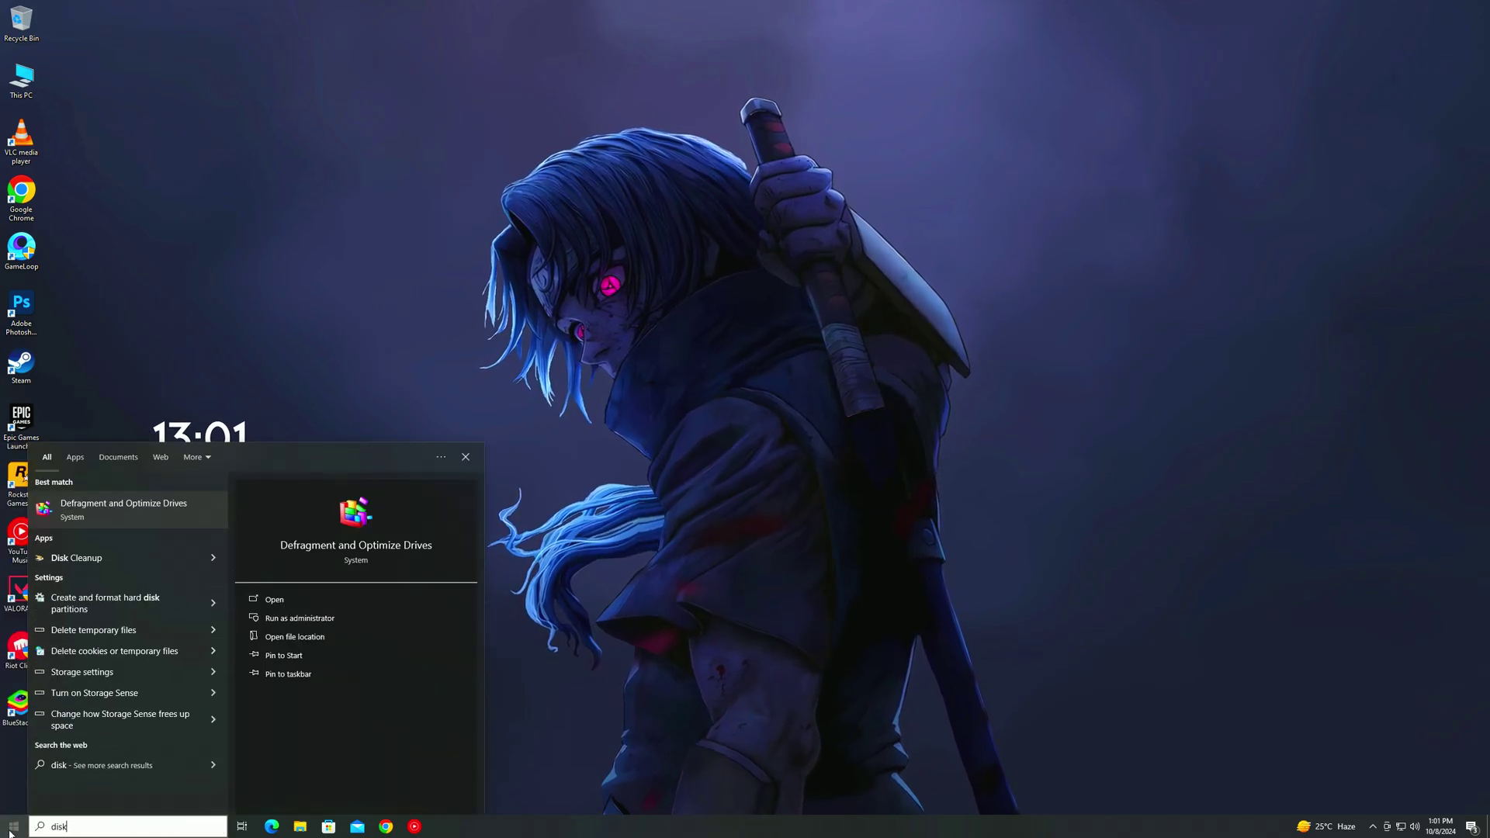
click(95, 518)
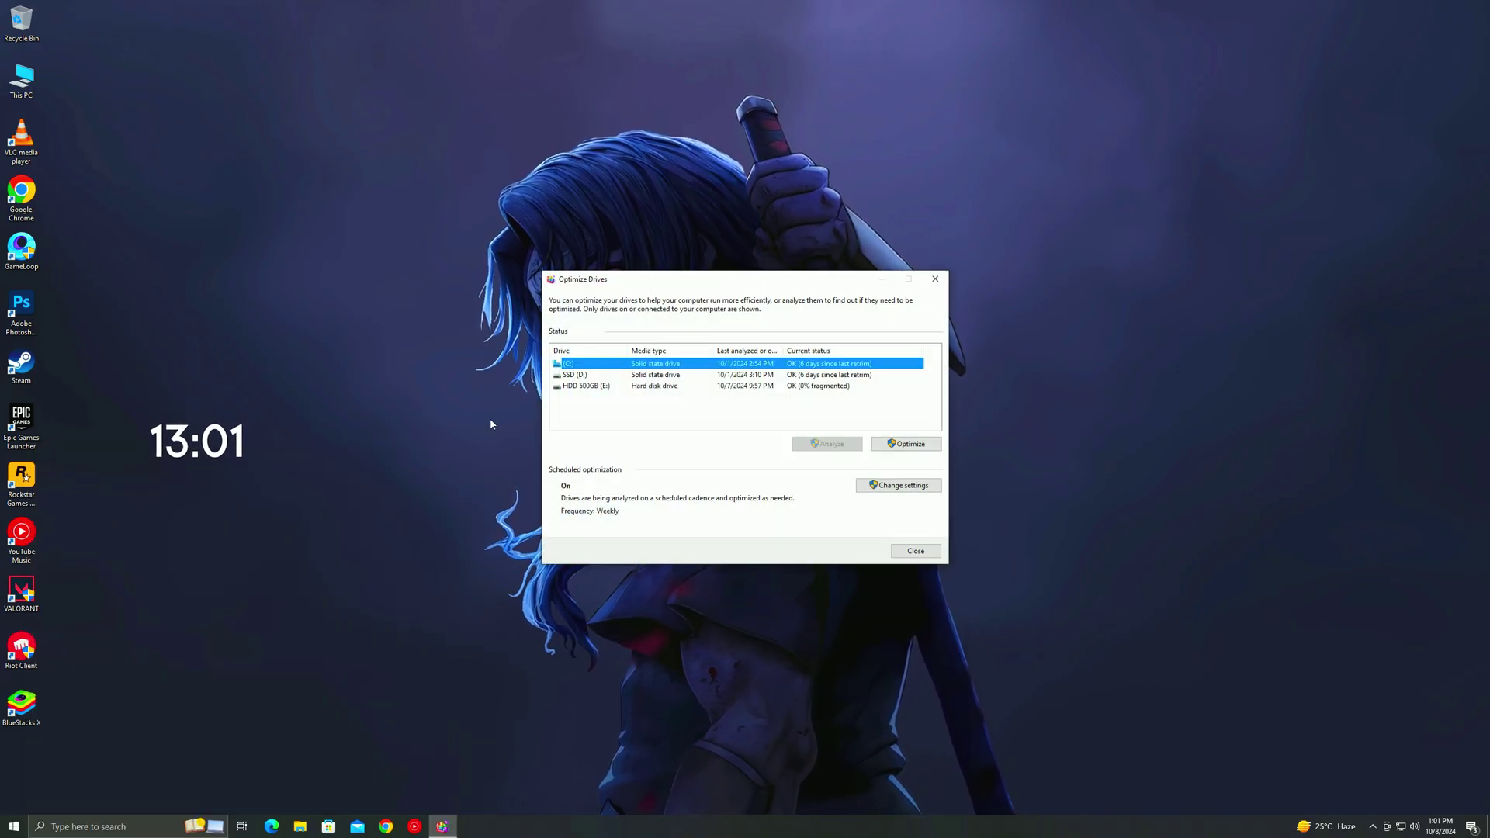
click(599, 386)
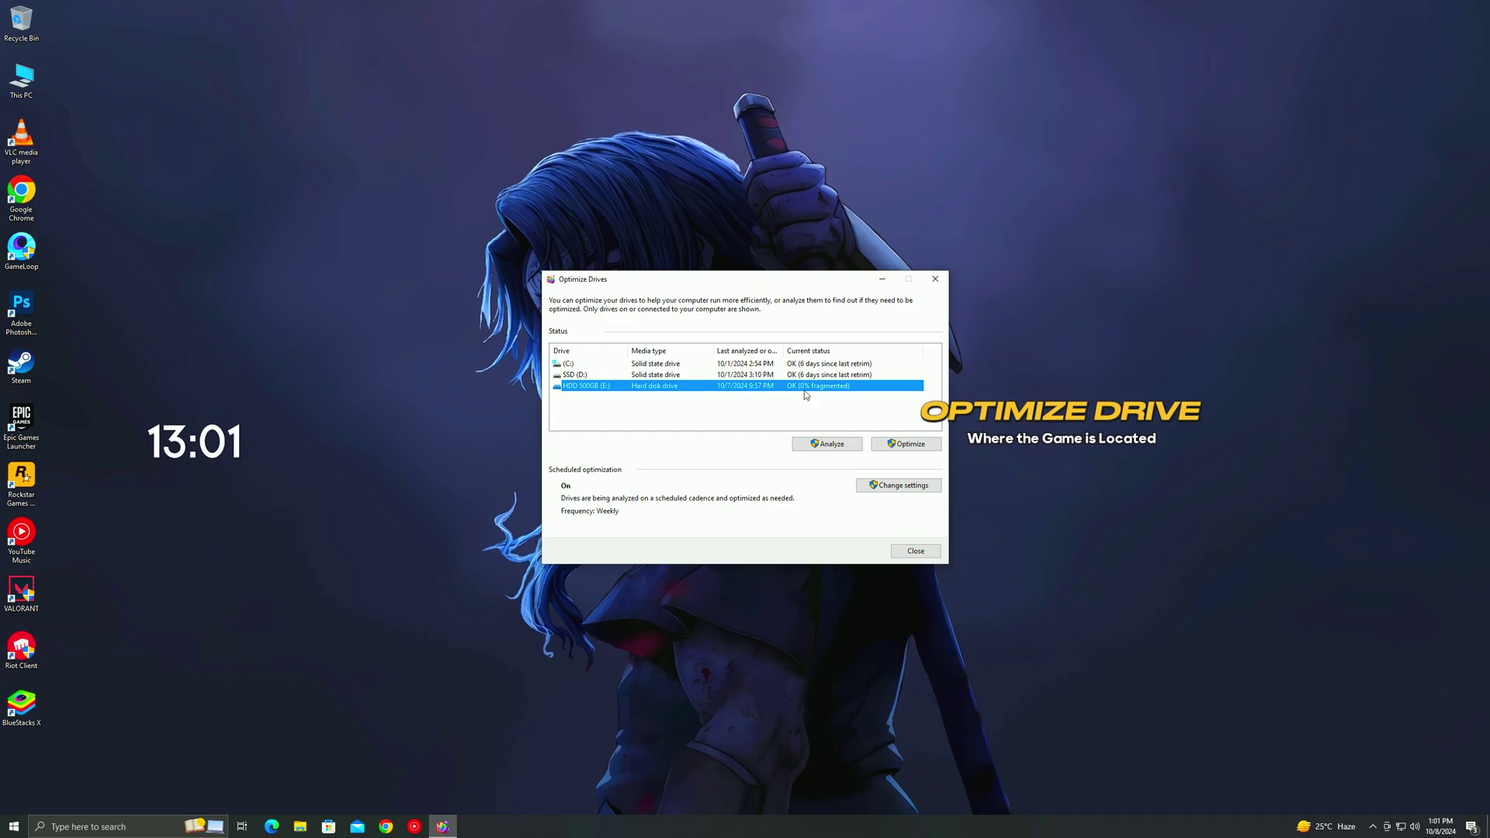
click(889, 445)
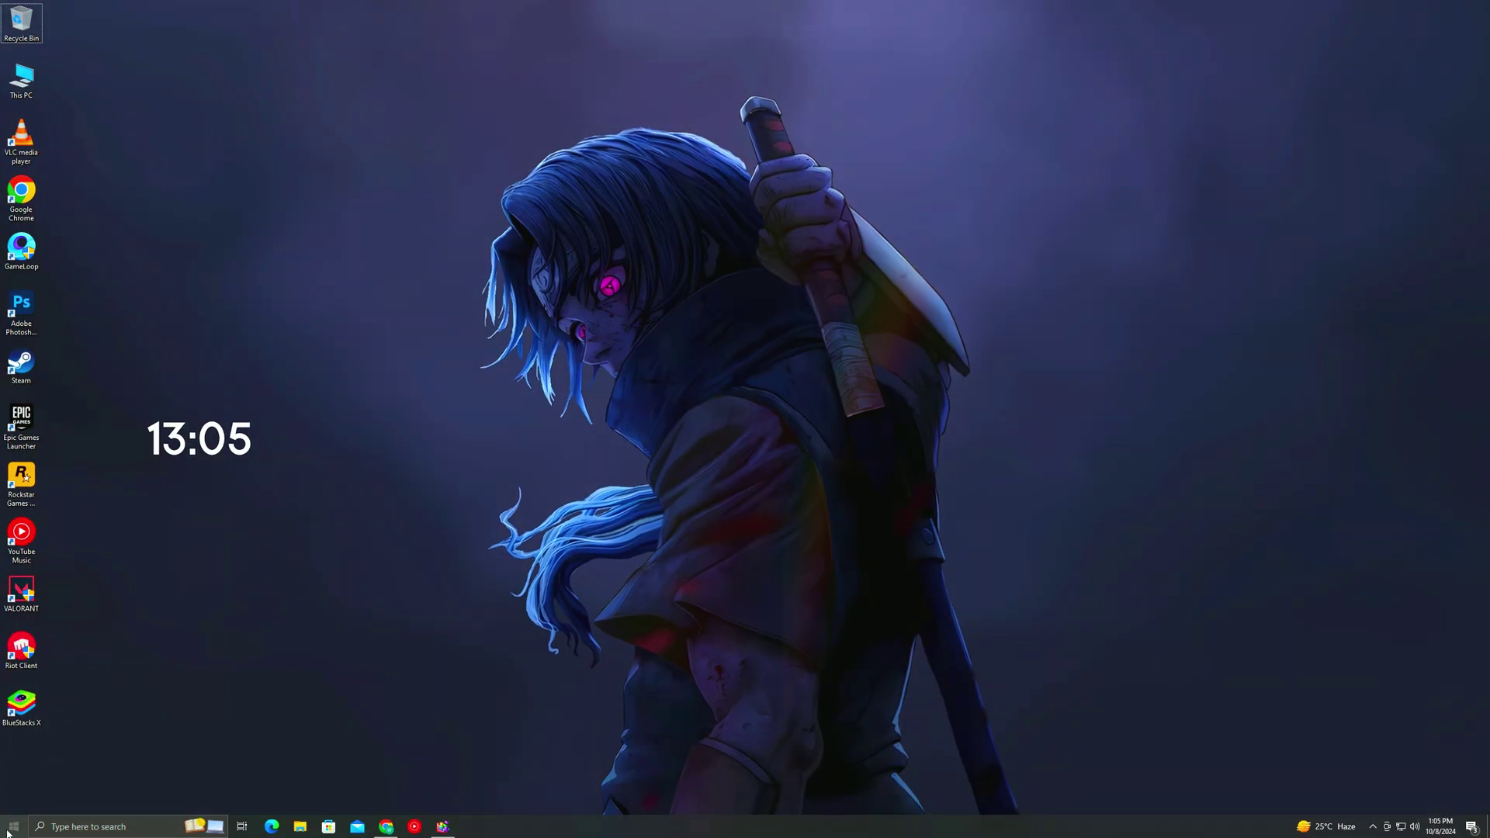
Step: Check in the Windows gaming settings that Game Mode is on and Game Bar is off, and close the settings
click(4, 817)
text(game m)
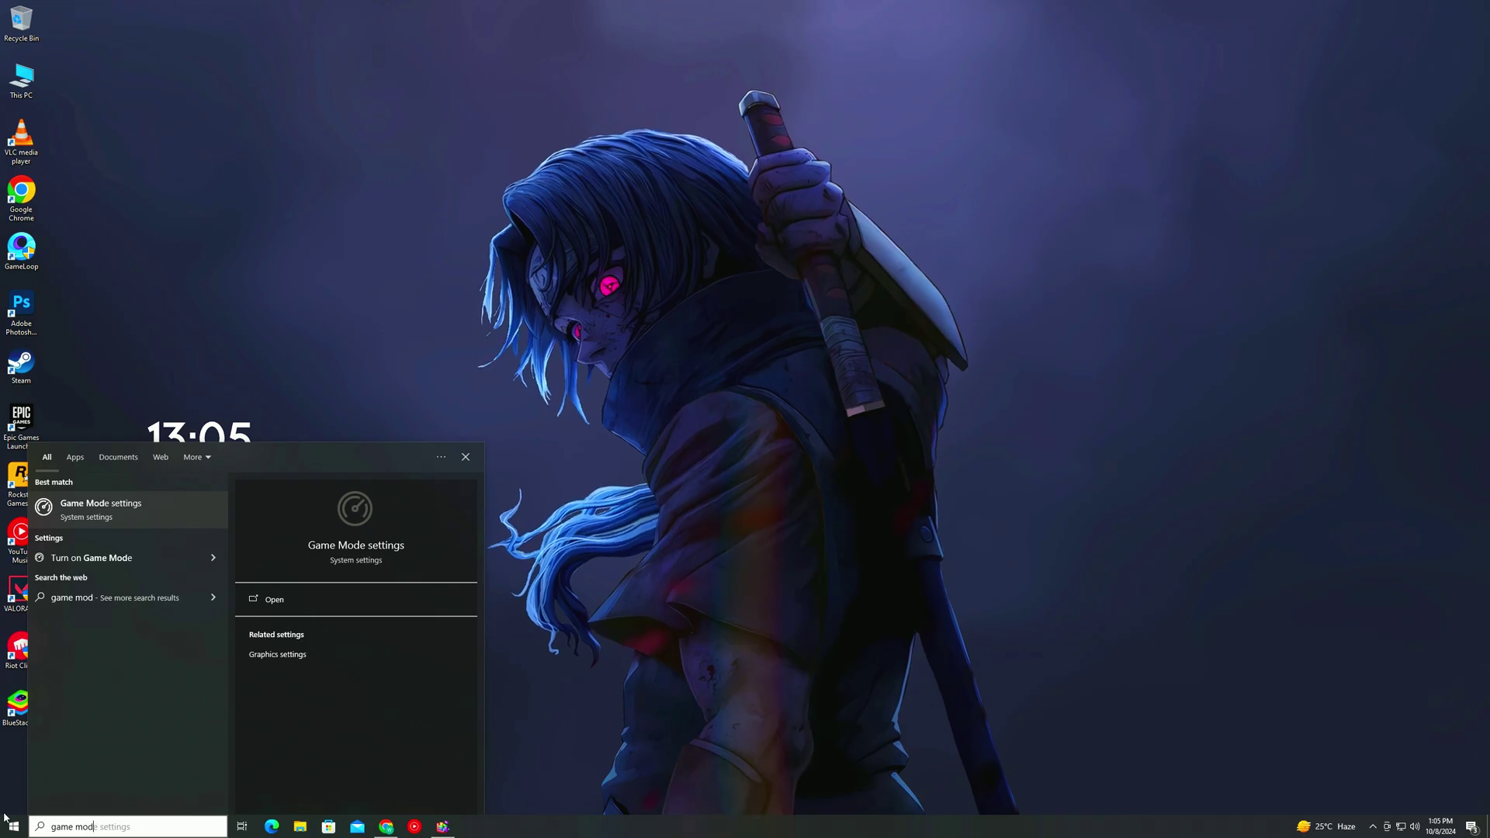
text(od)
click(84, 519)
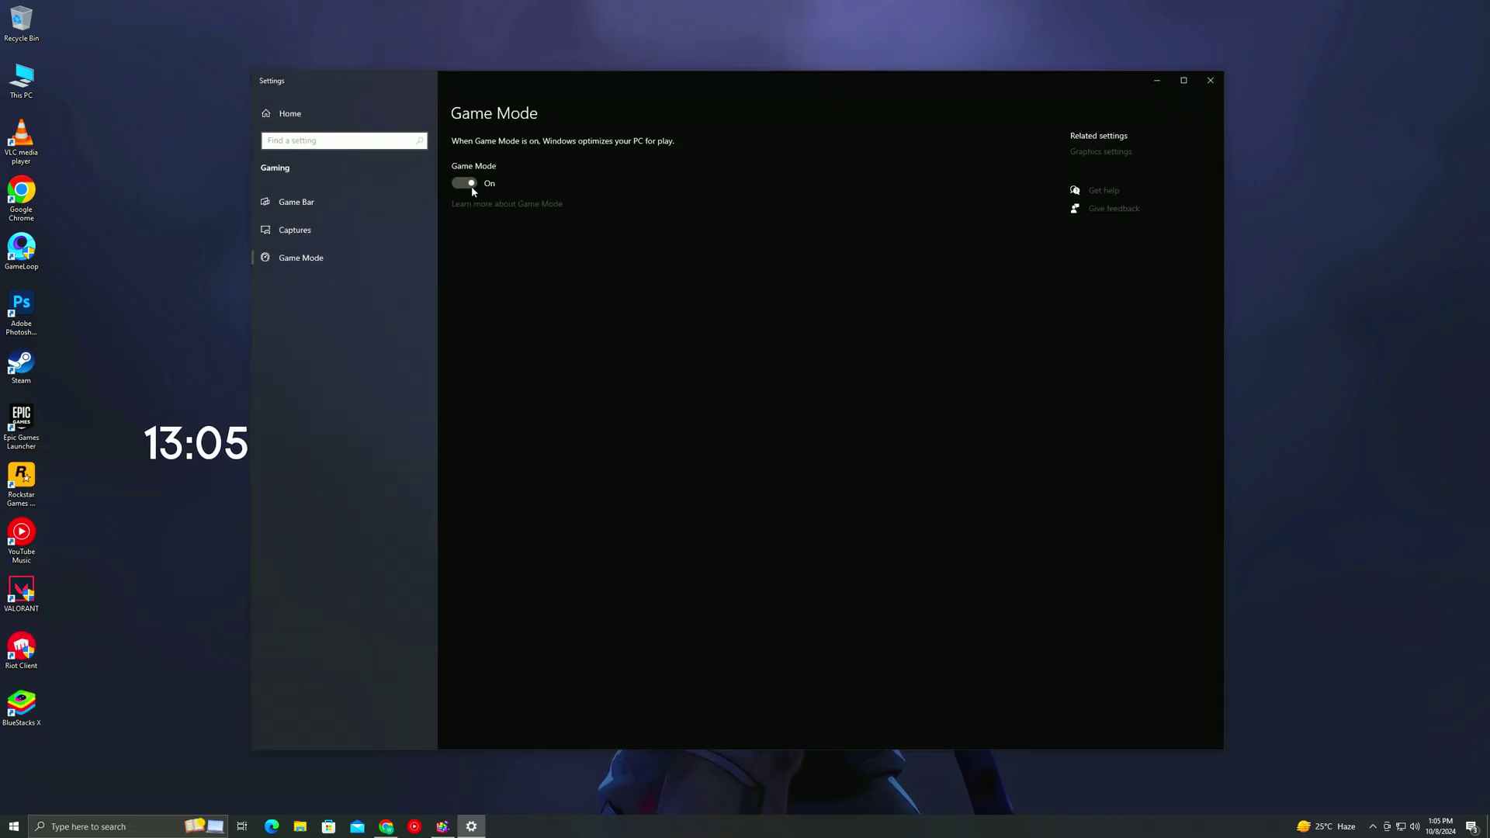
click(295, 202)
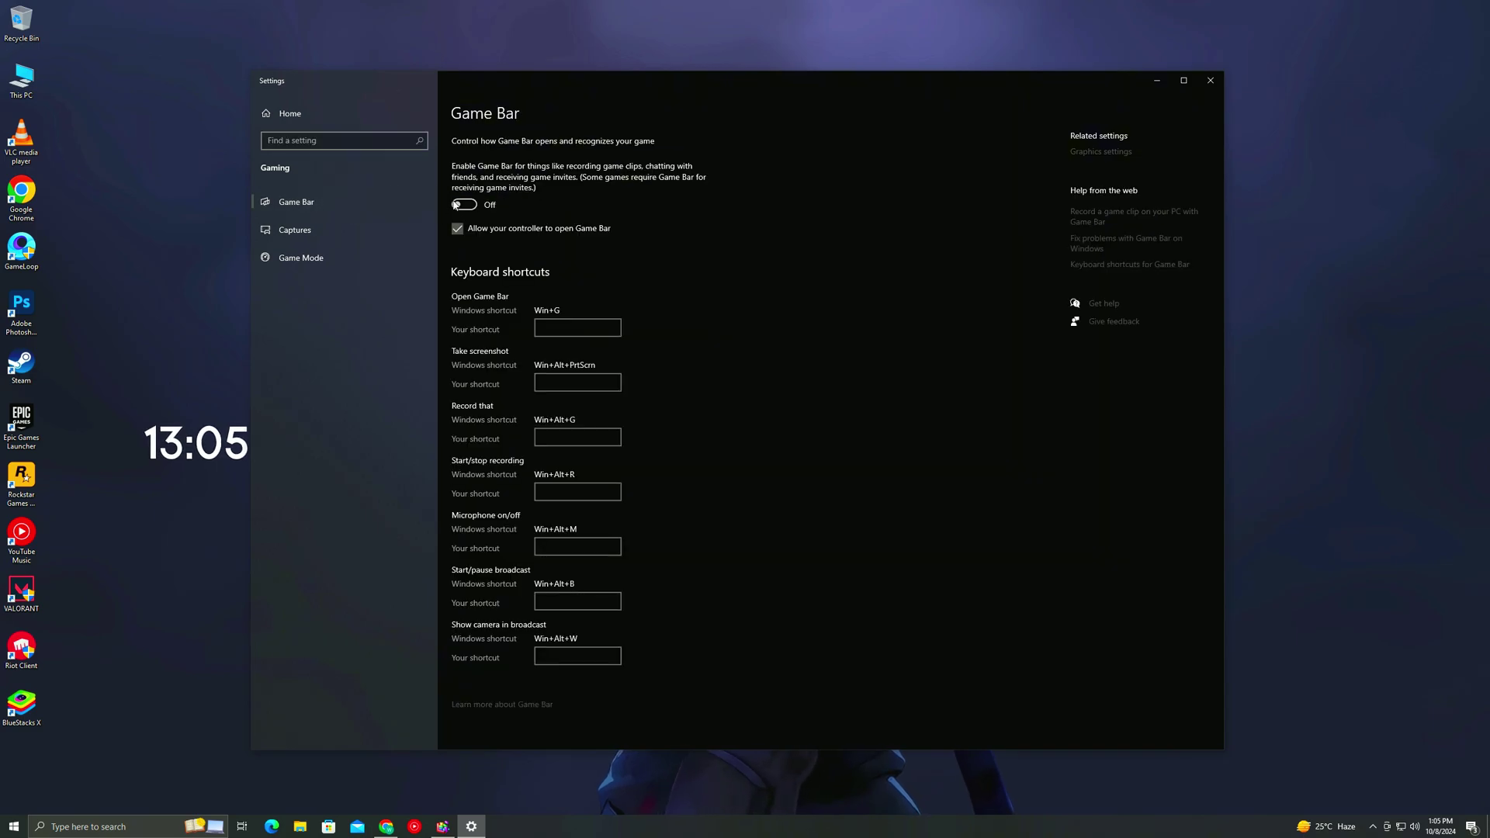
click(1210, 80)
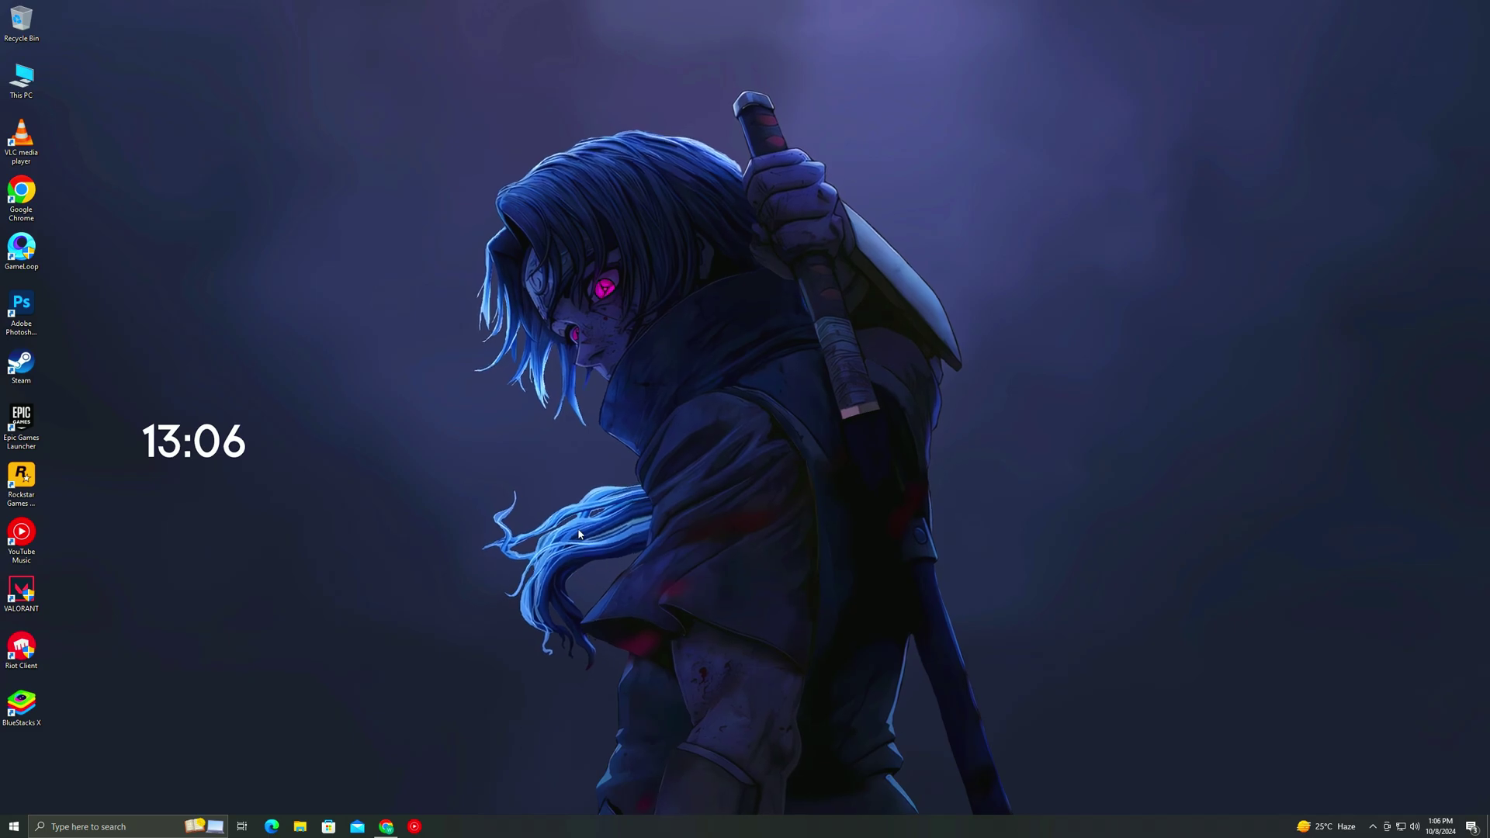
Step: Open the Windows privacy settings and check that app access to location and camera is off
click(9, 828)
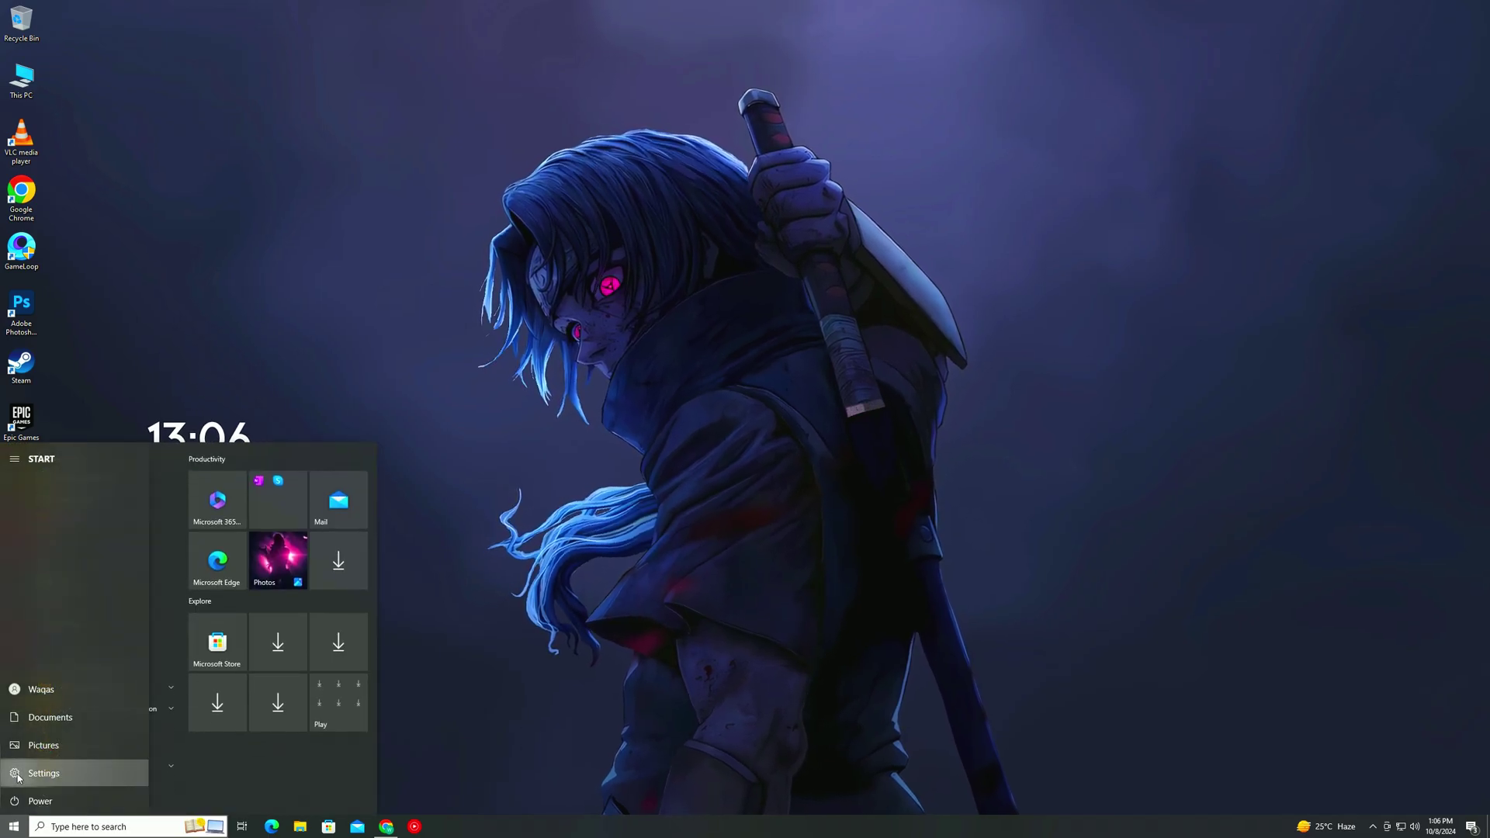
click(14, 779)
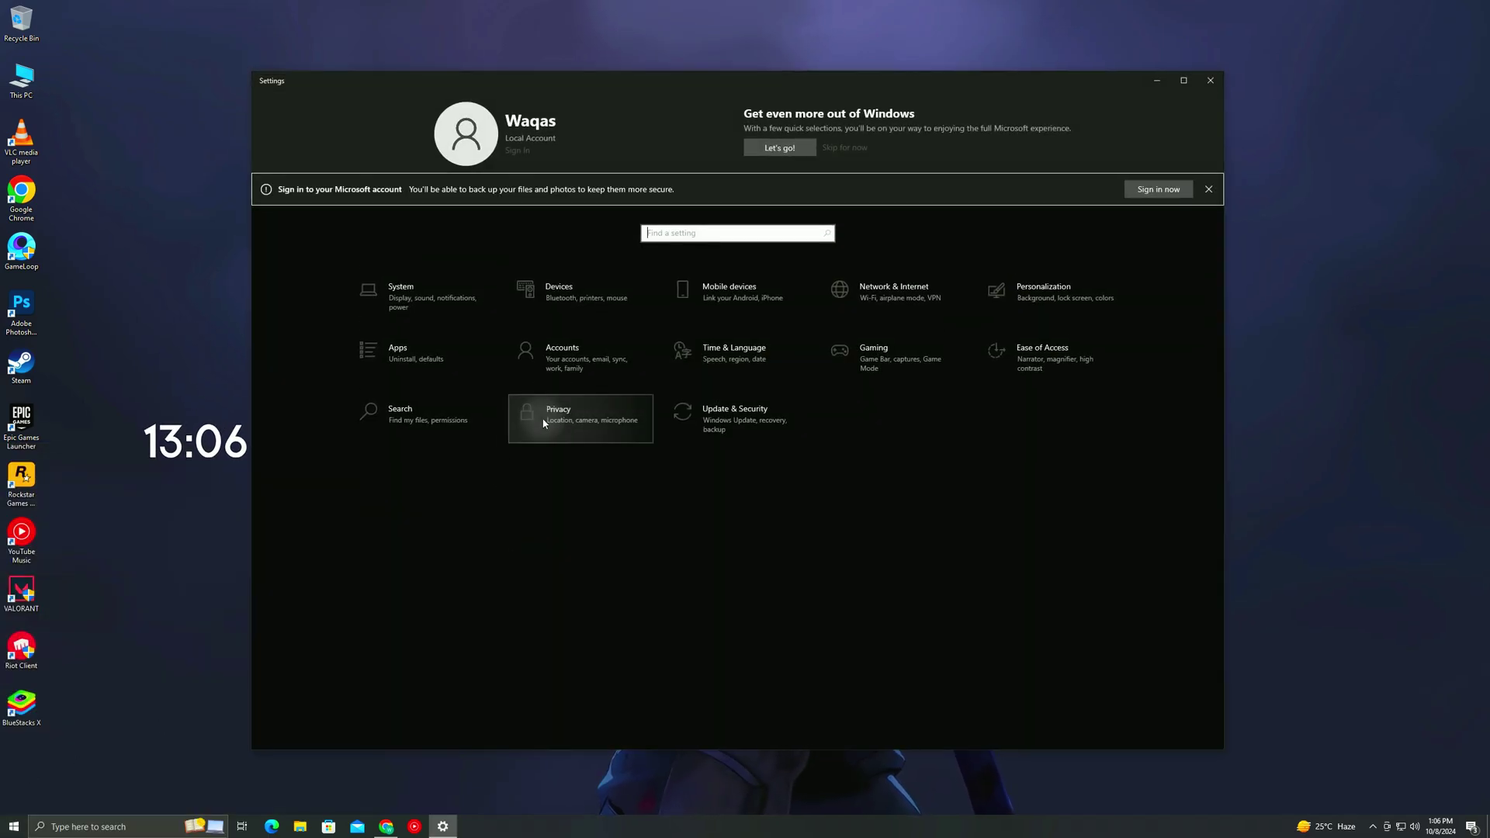
click(545, 423)
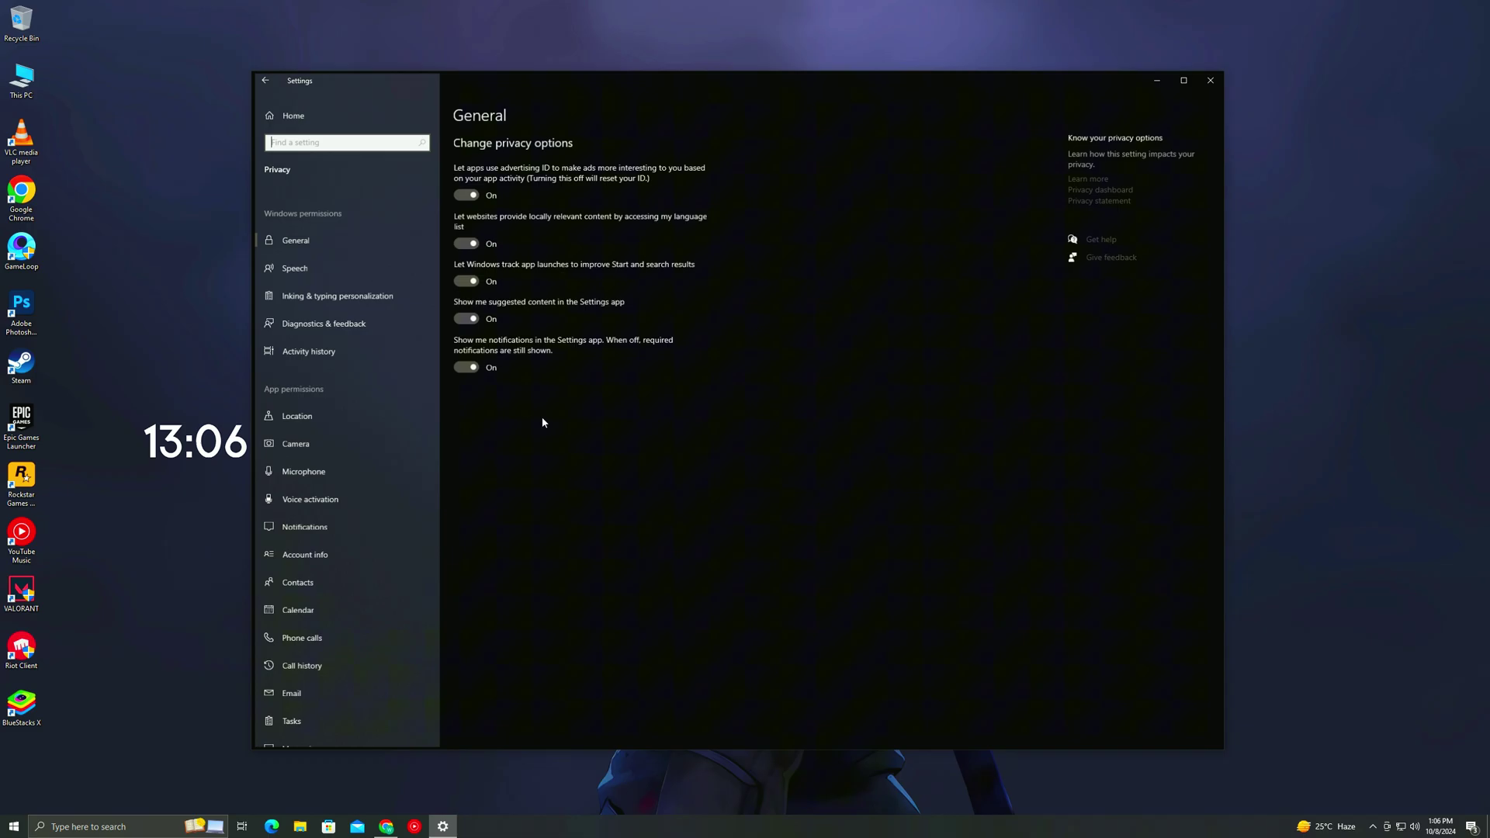
click(289, 417)
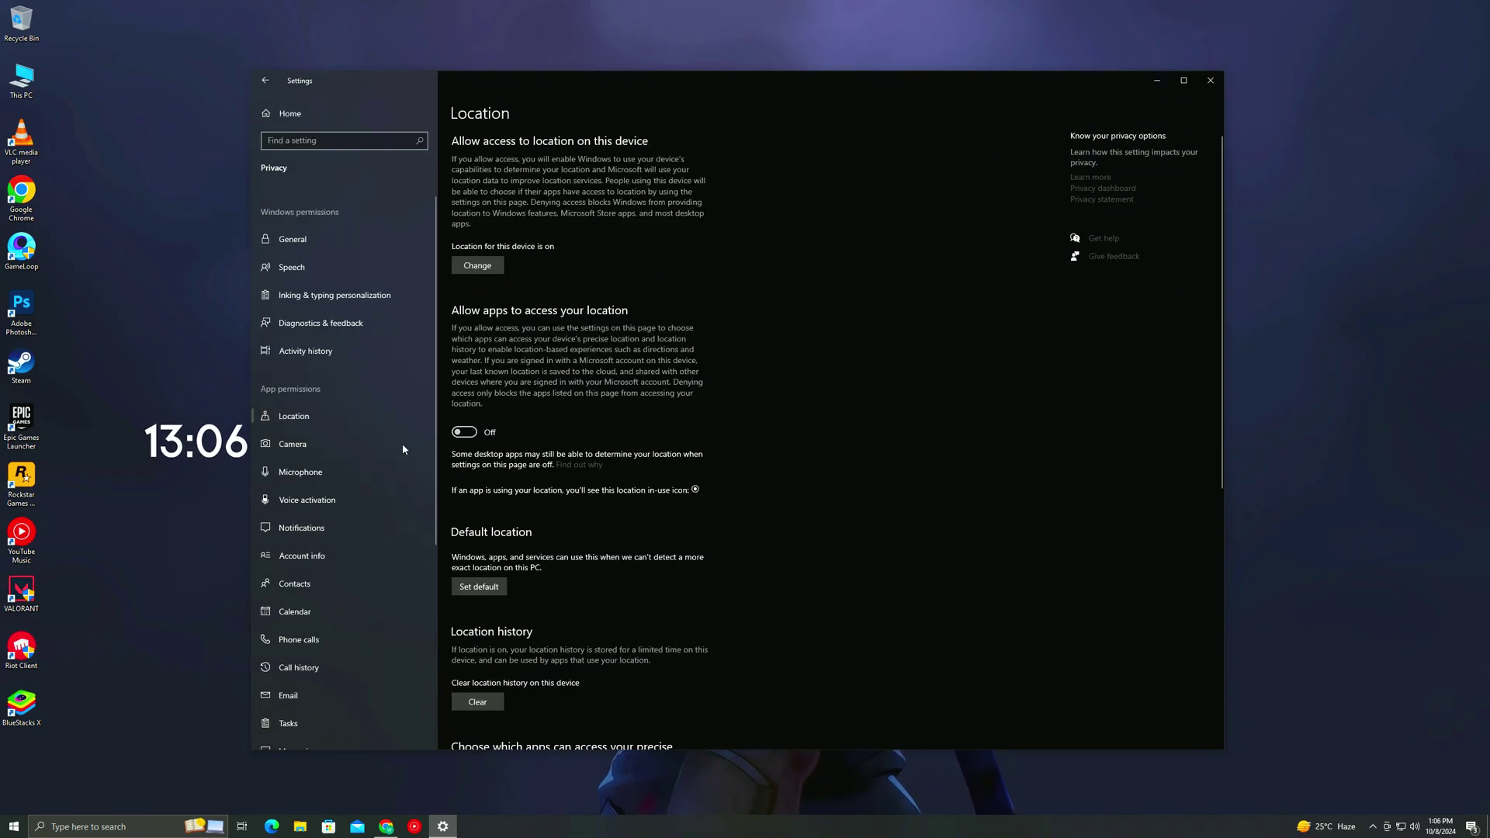
click(324, 447)
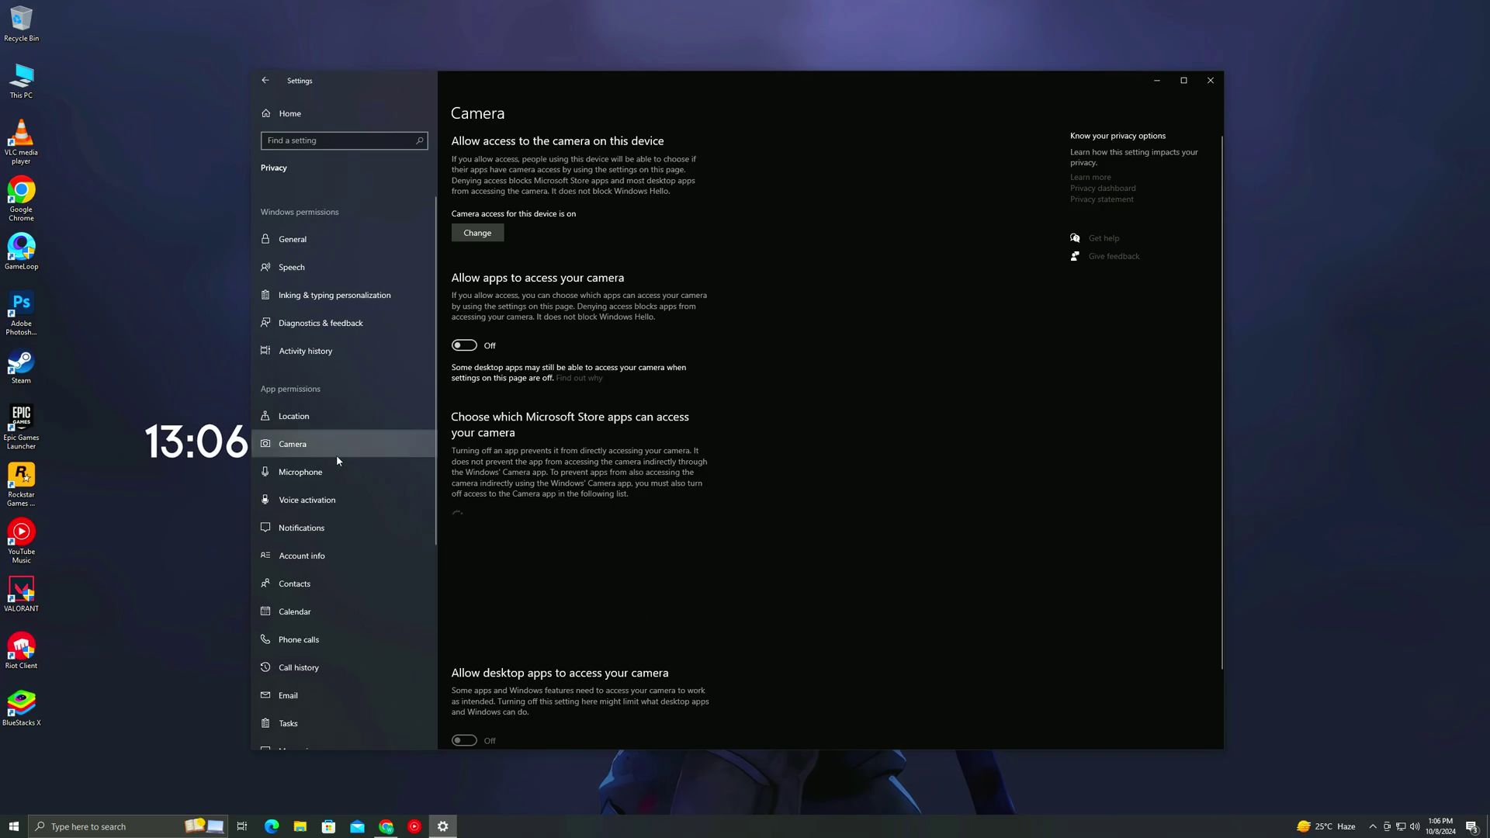
Step: Check that app permissions for notifications, contacts, phone calls and messaging are off in the privacy settings
scroll(365, 466, down, 2)
click(381, 443)
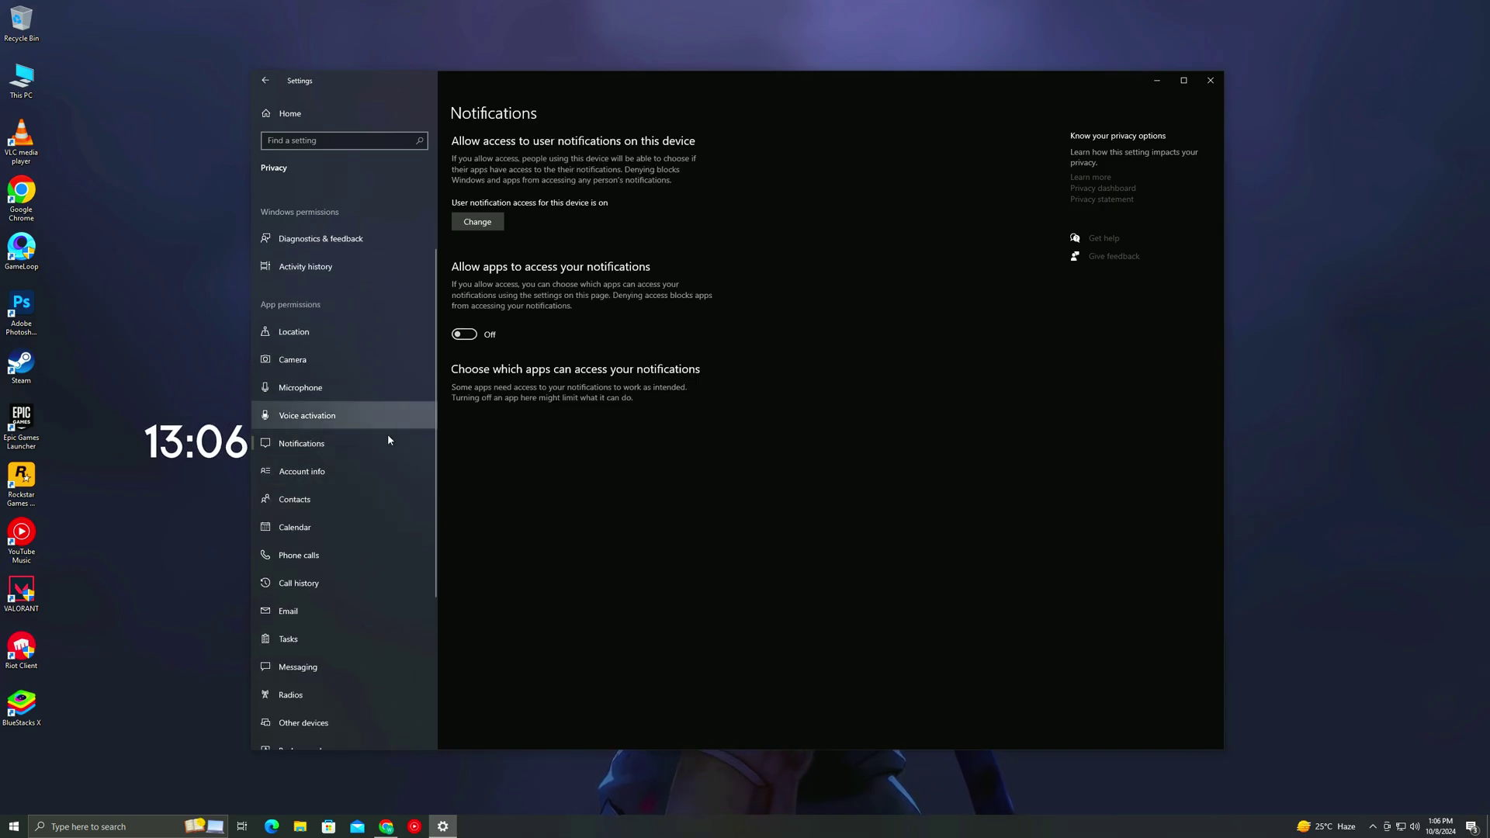
scroll(330, 494, down, 2)
click(331, 415)
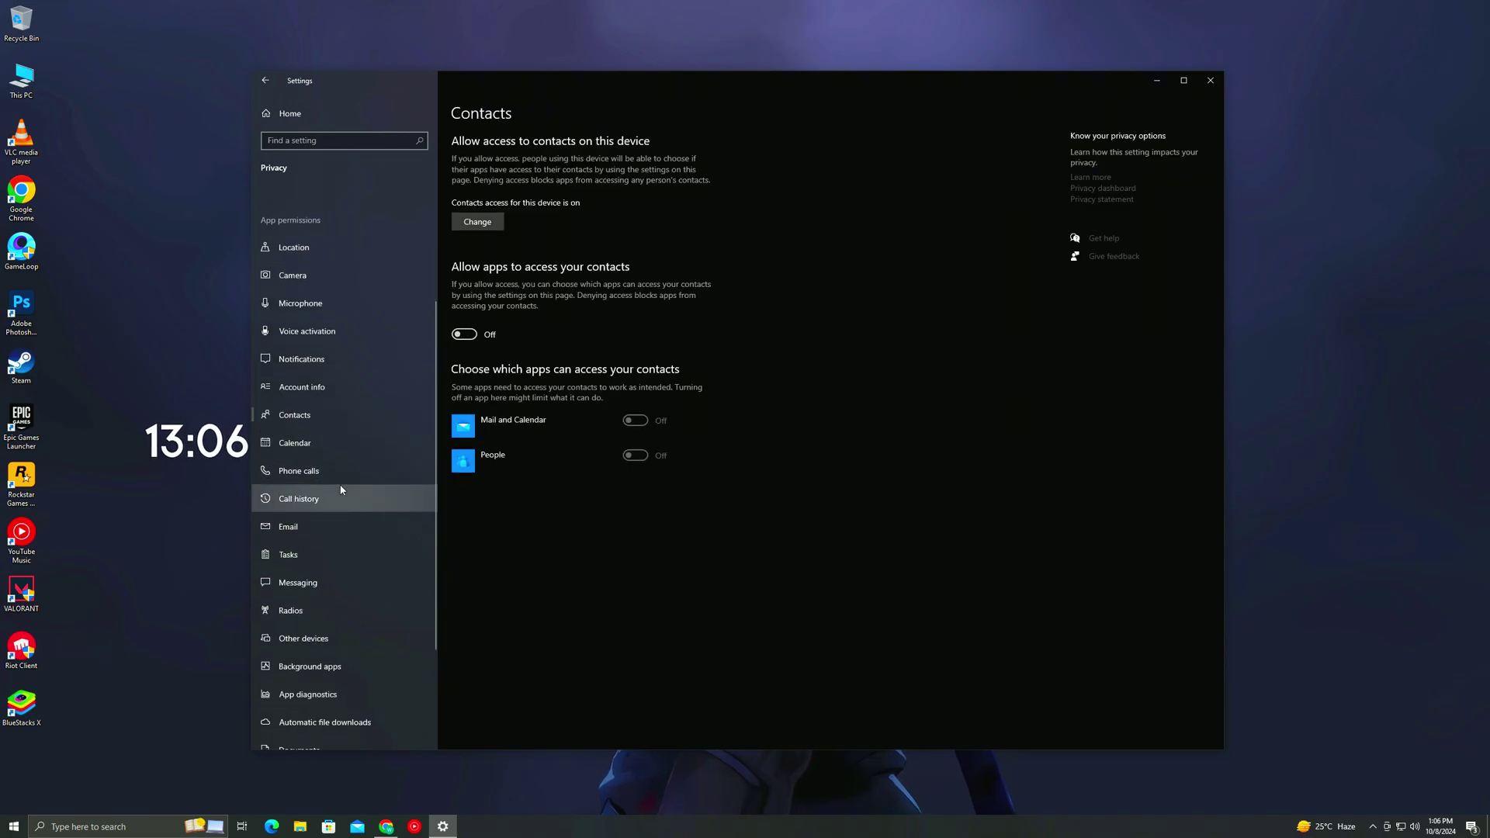
click(365, 471)
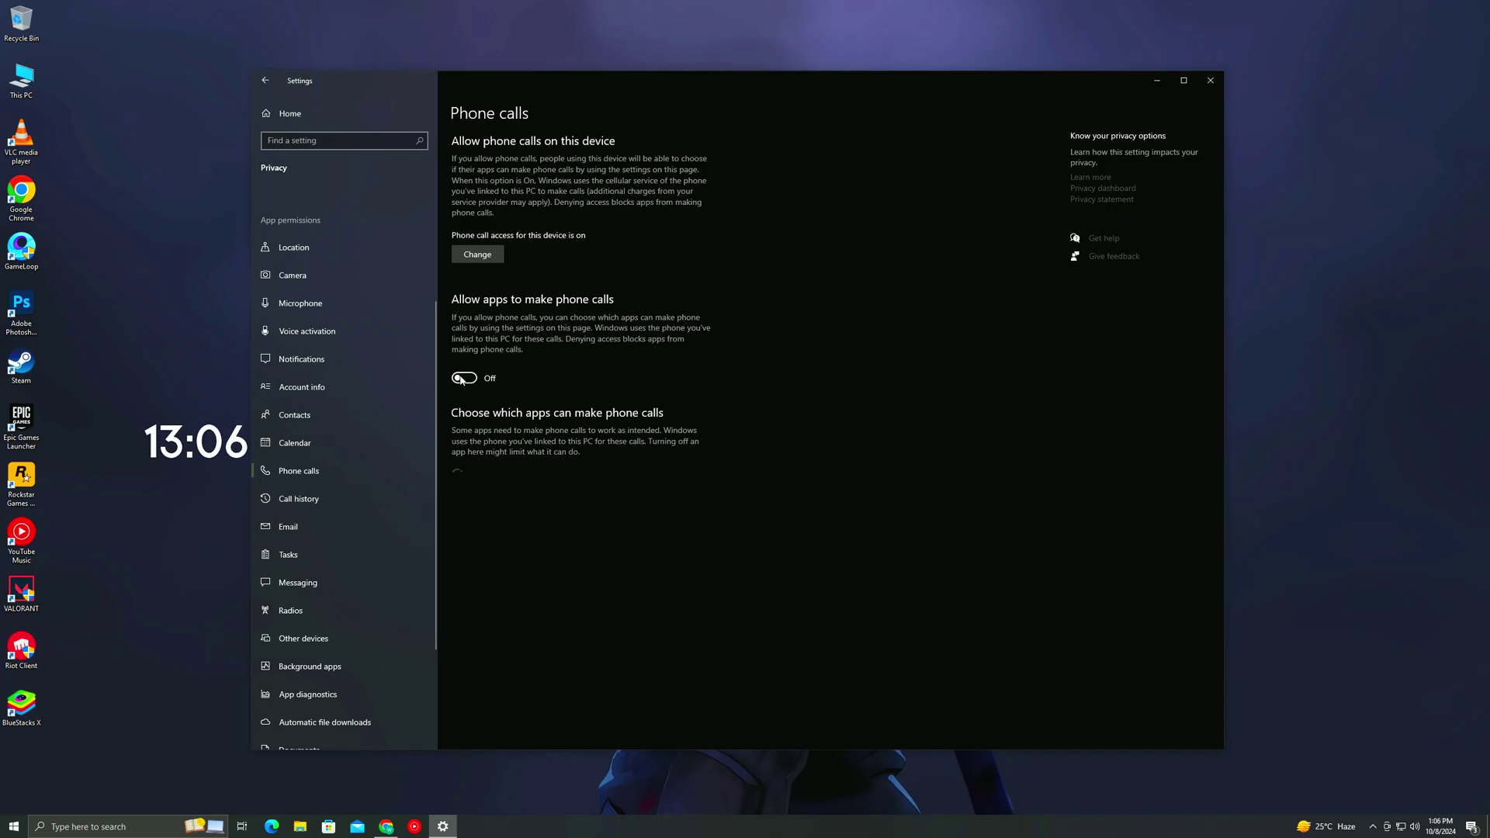
scroll(354, 486, down, 2)
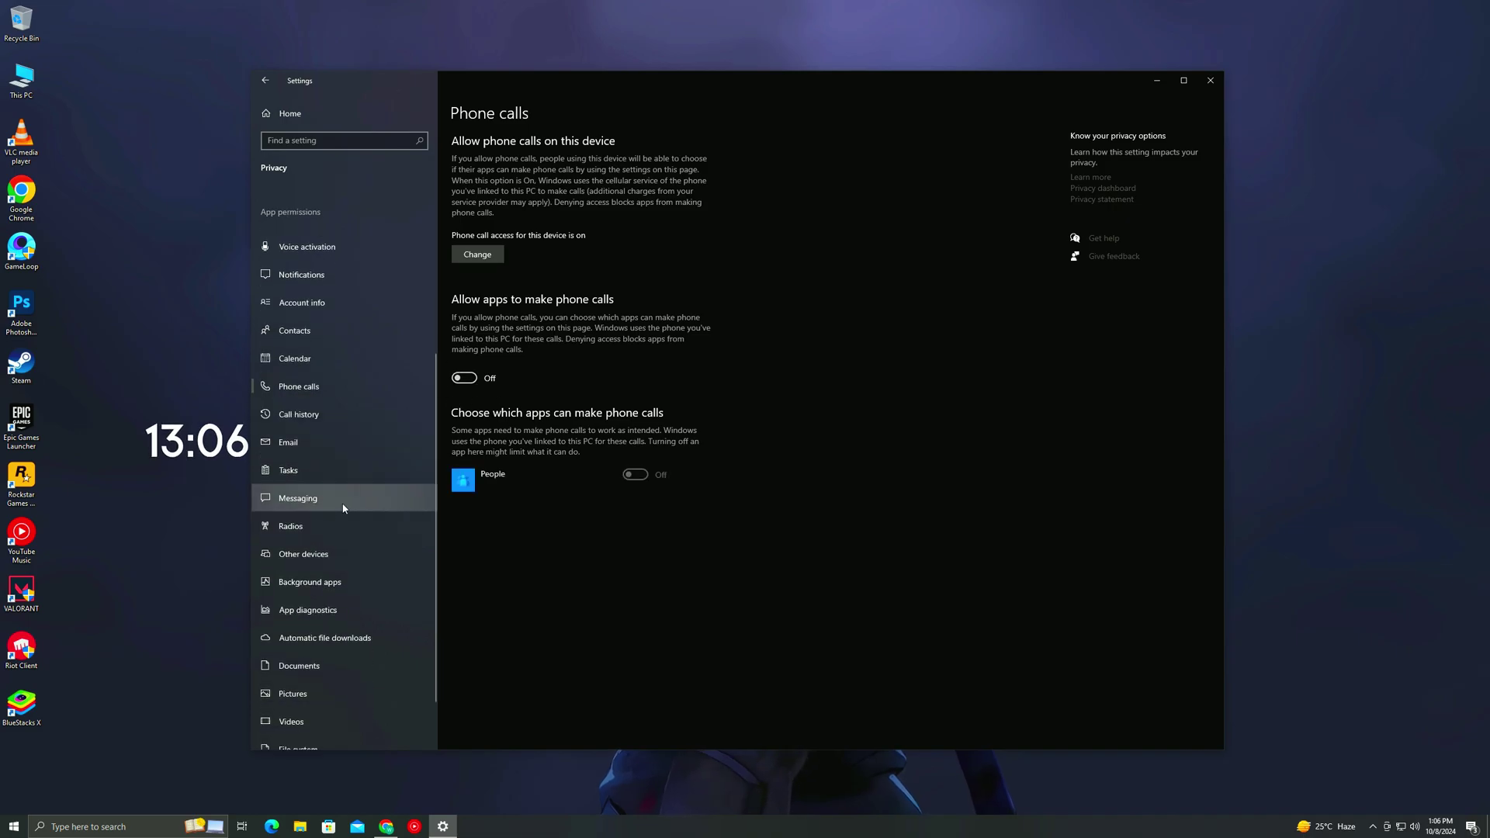
click(333, 507)
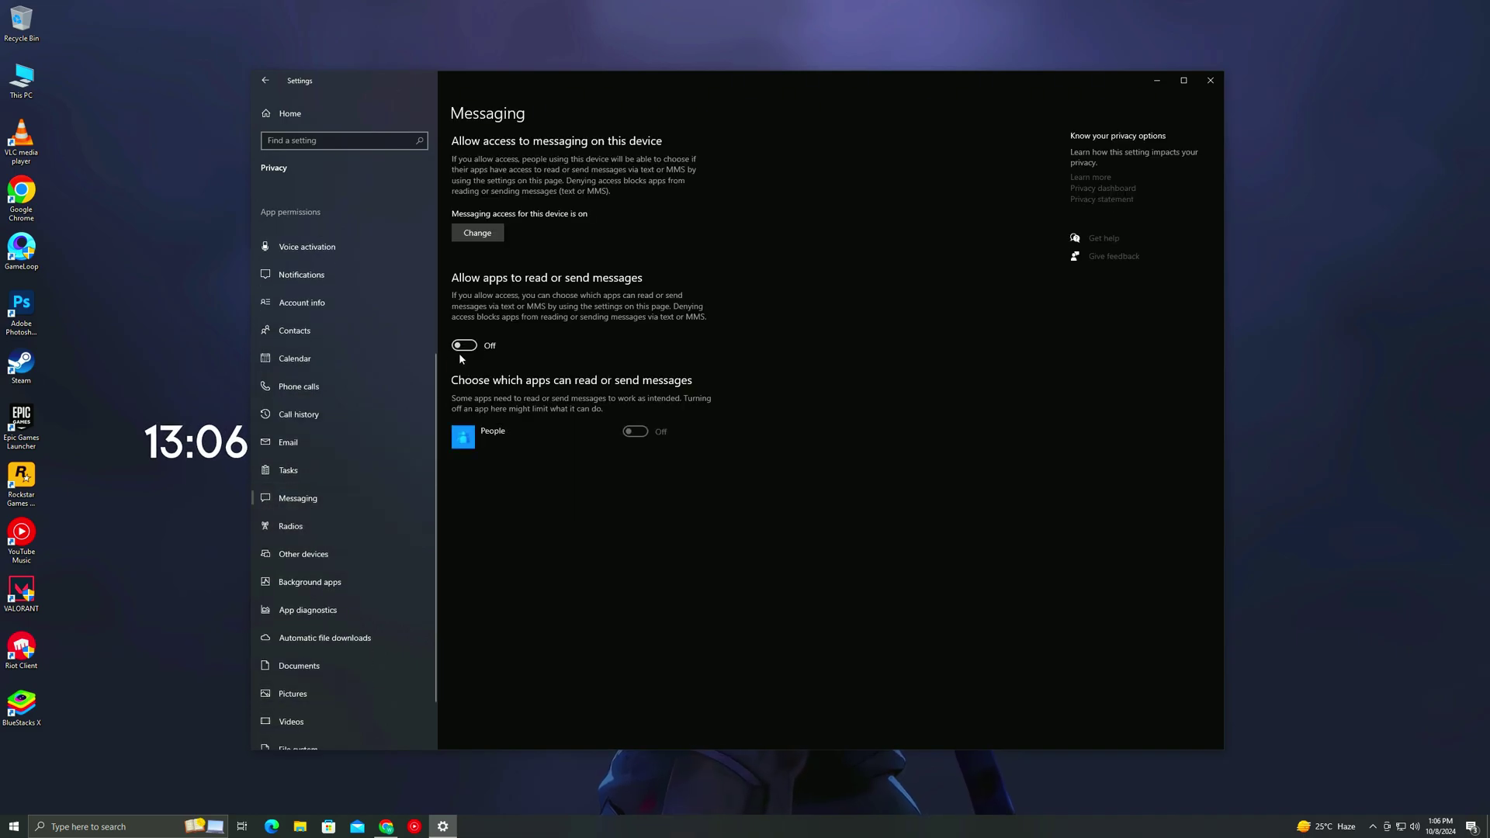
Step: Check that communication with unpaired devices is off and turn off letting apps run in the background
click(318, 556)
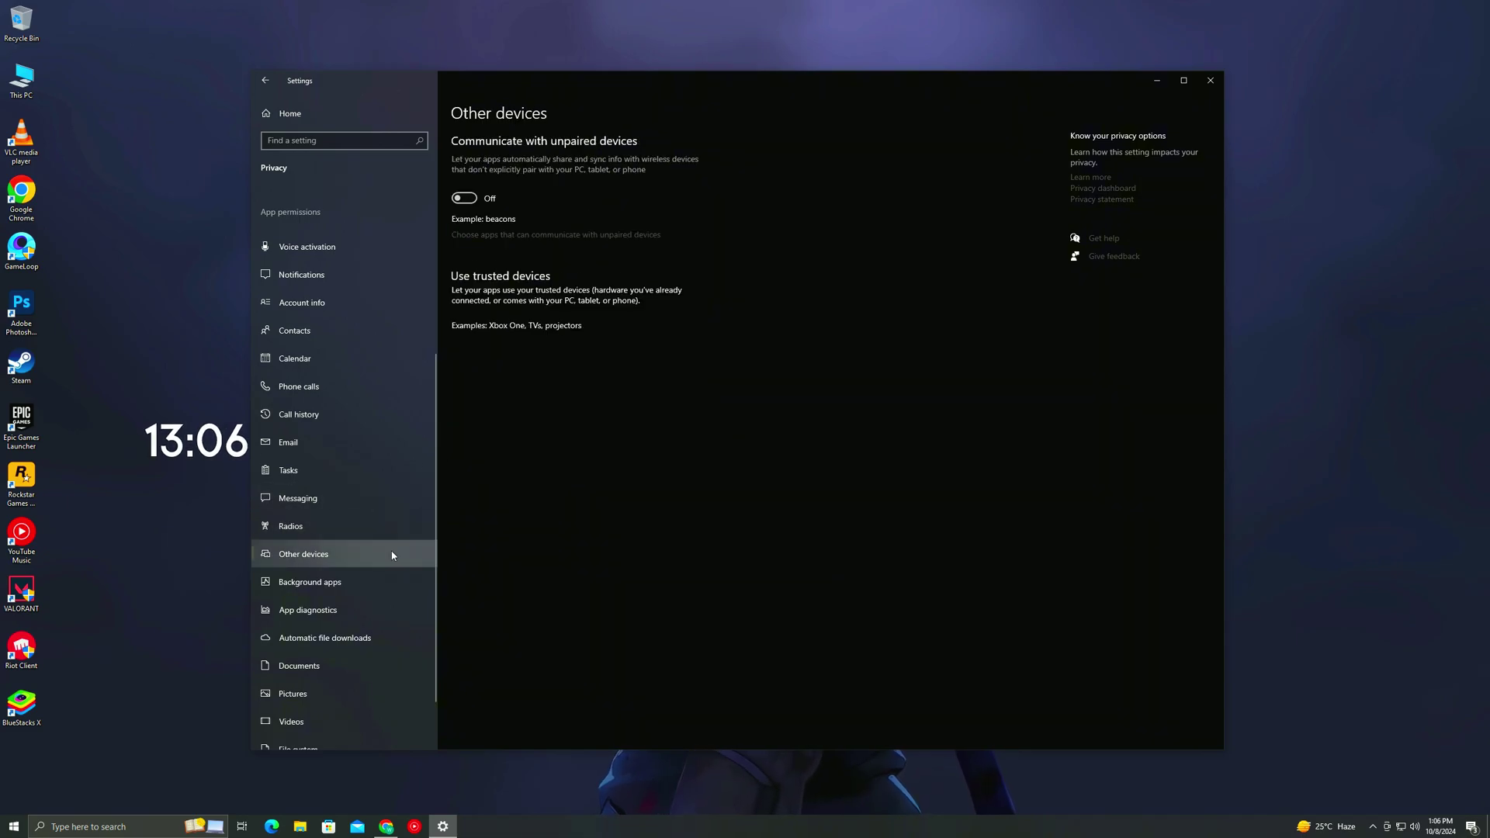
click(357, 583)
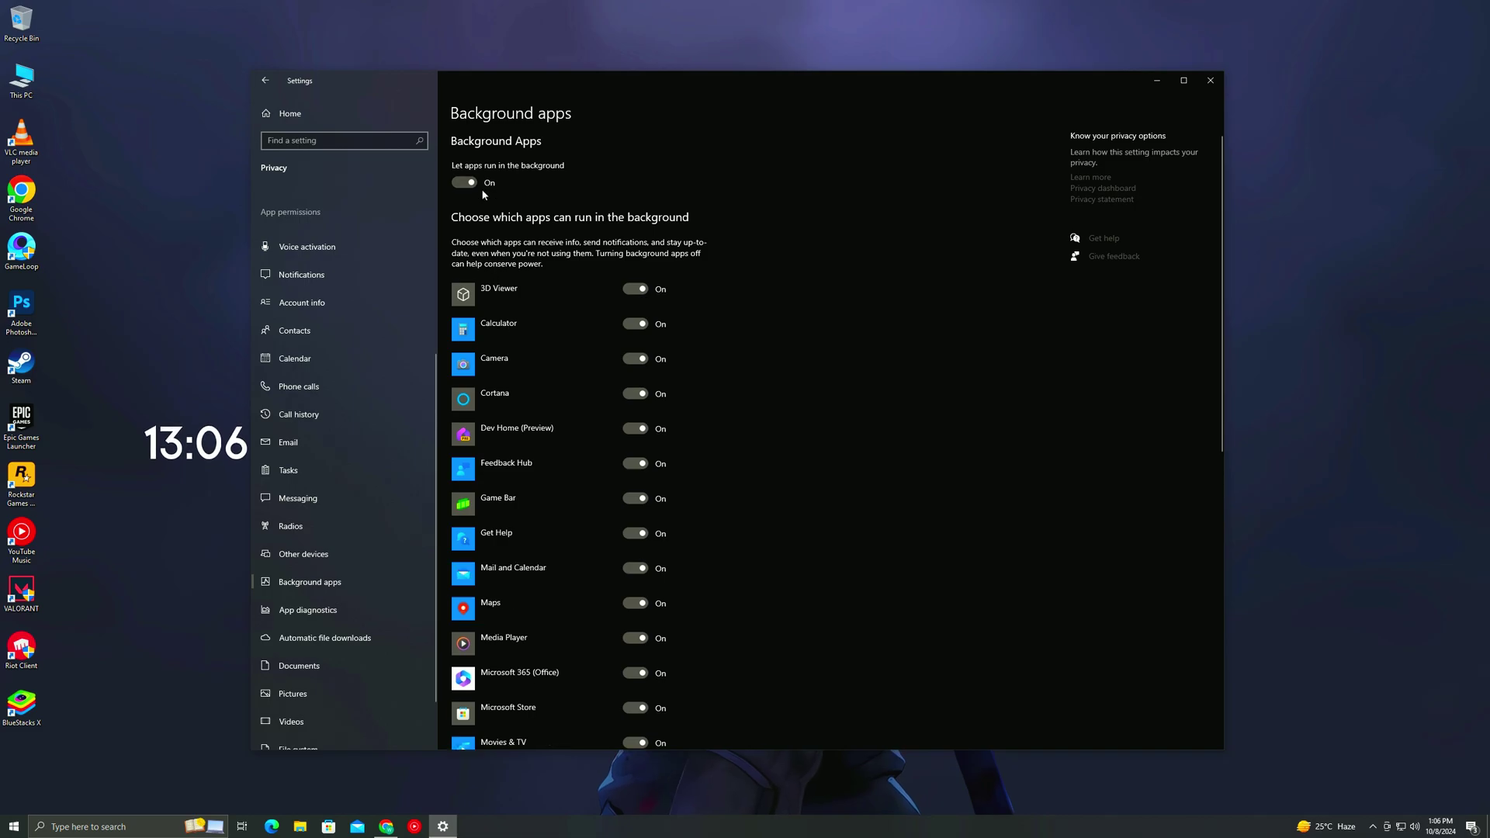
click(463, 183)
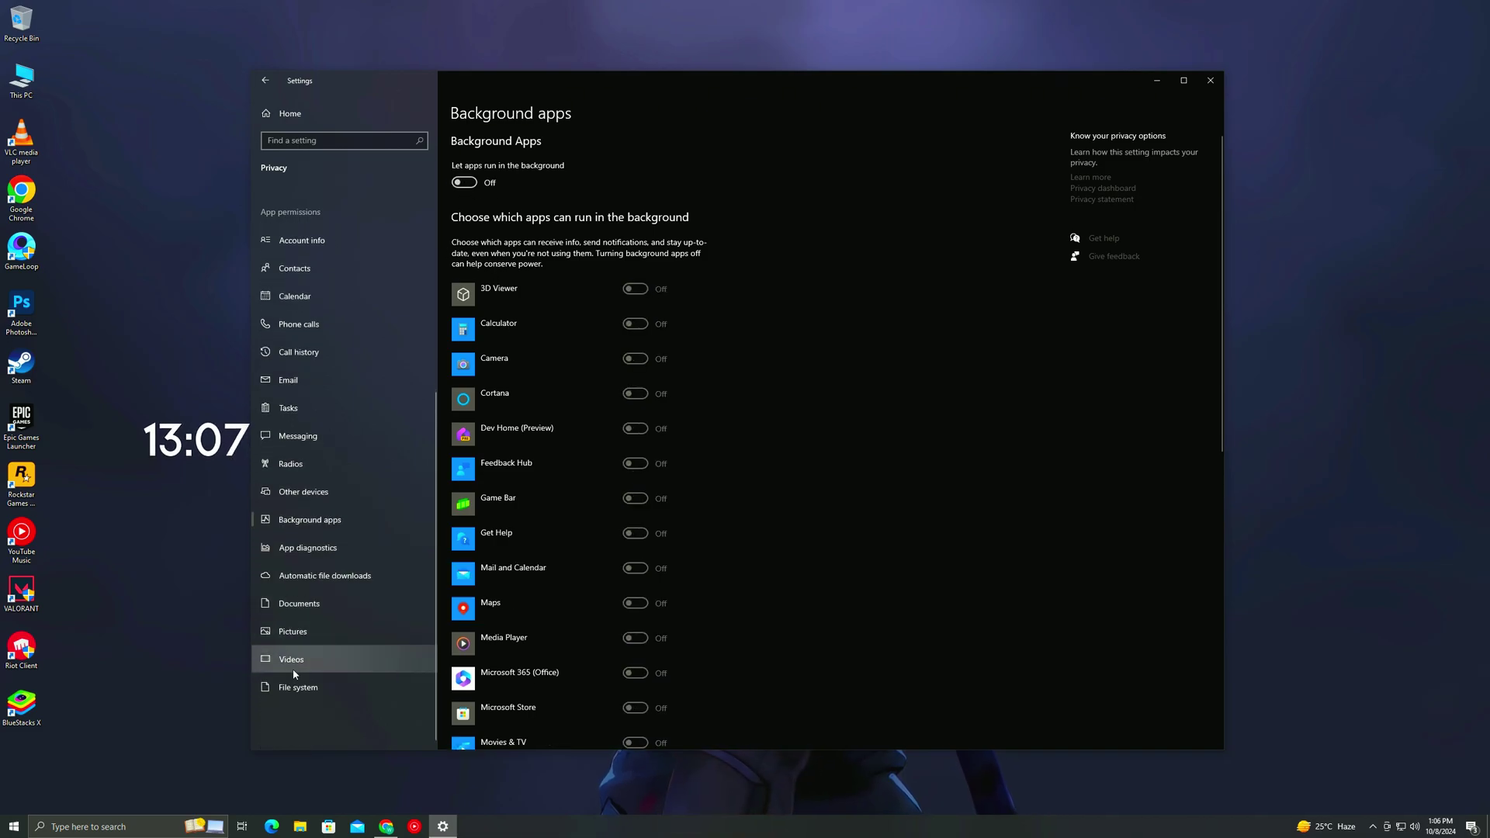
scroll(295, 590, up, 3)
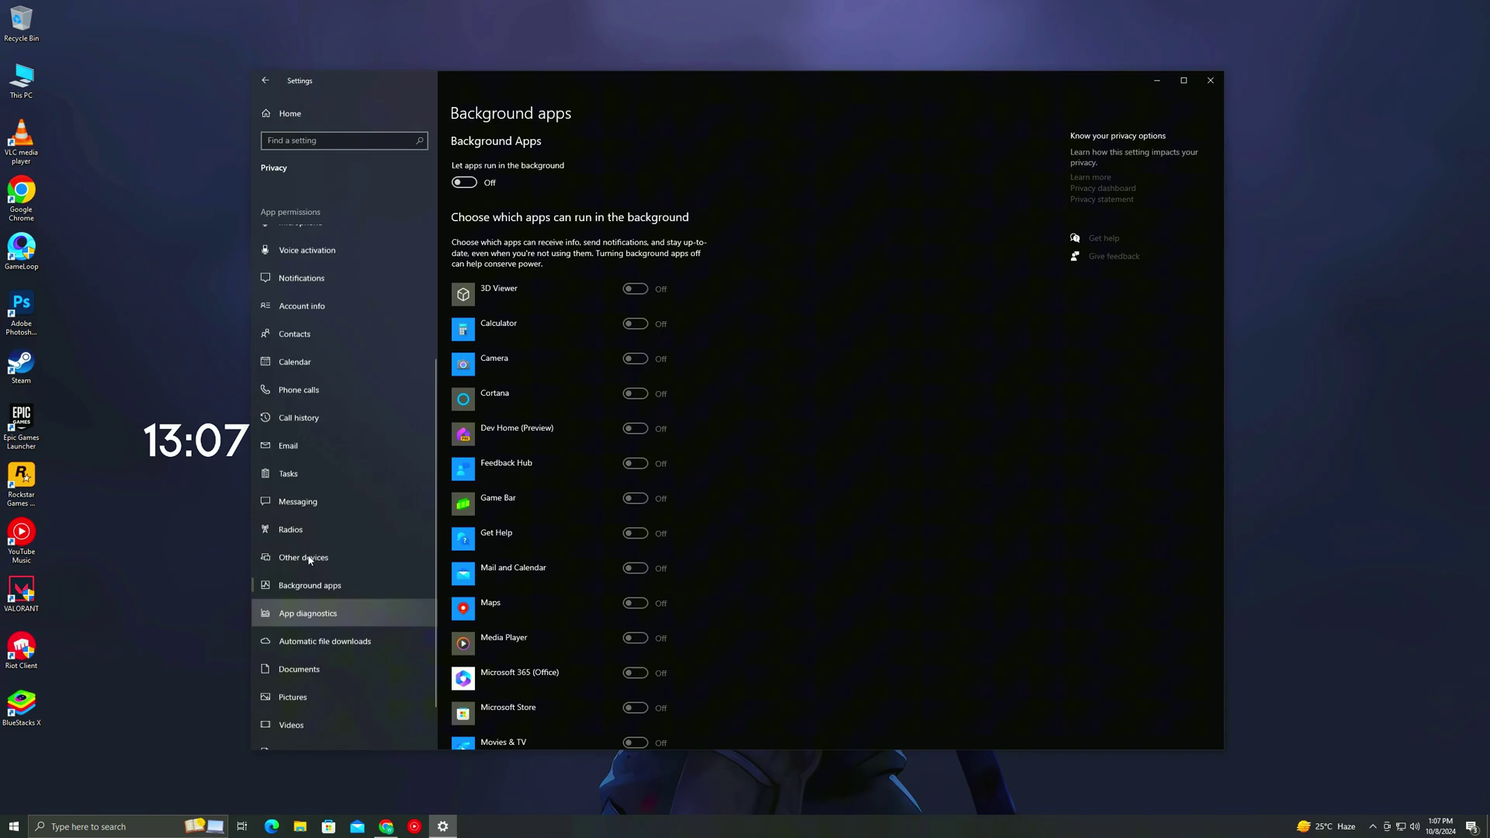
Step: Uninstall Mail and Calendar from the installed apps in the Windows Apps settings
click(266, 84)
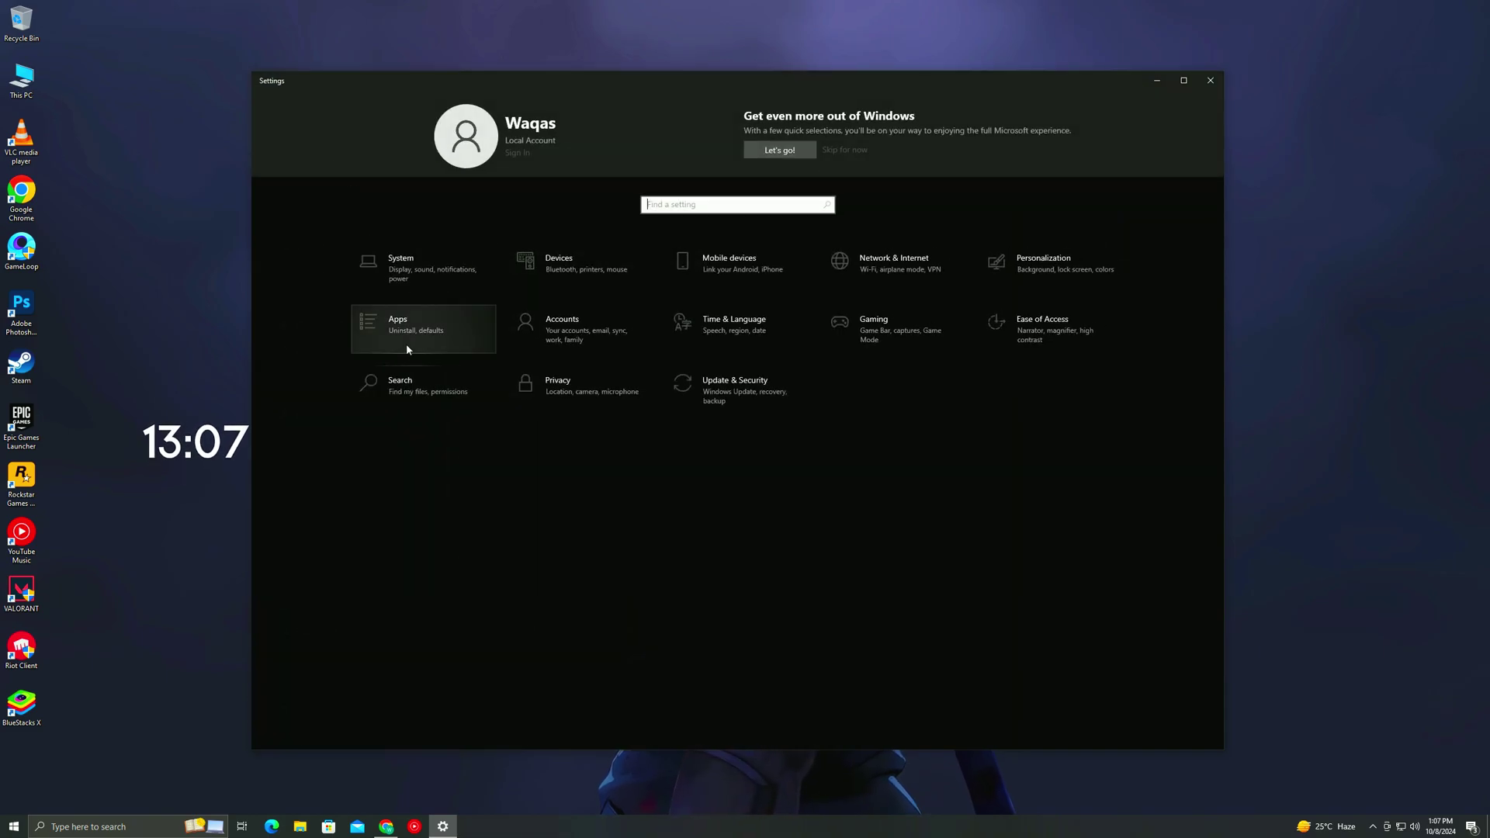
click(424, 352)
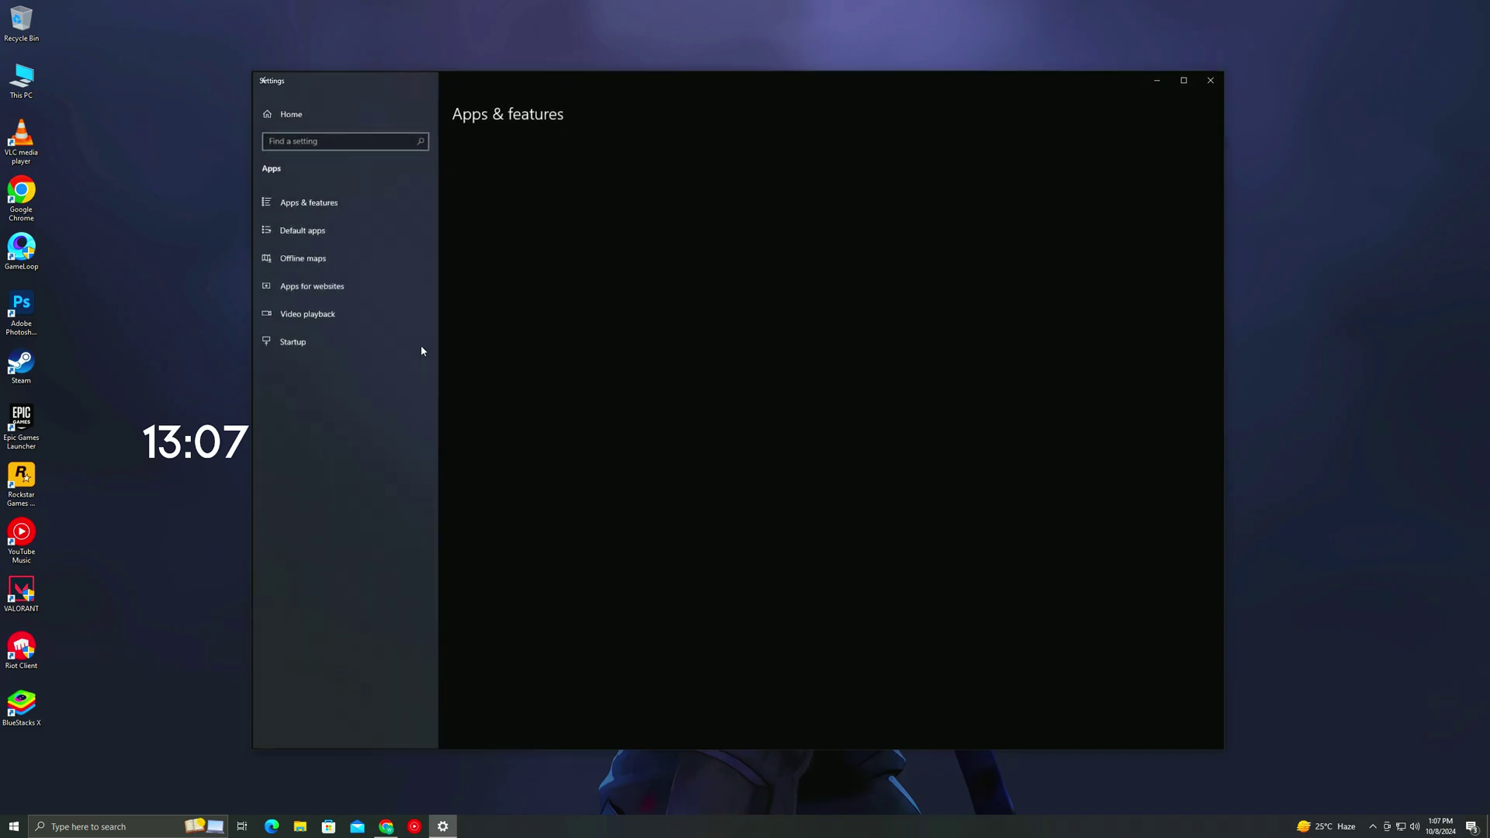
scroll(532, 526, down, 5)
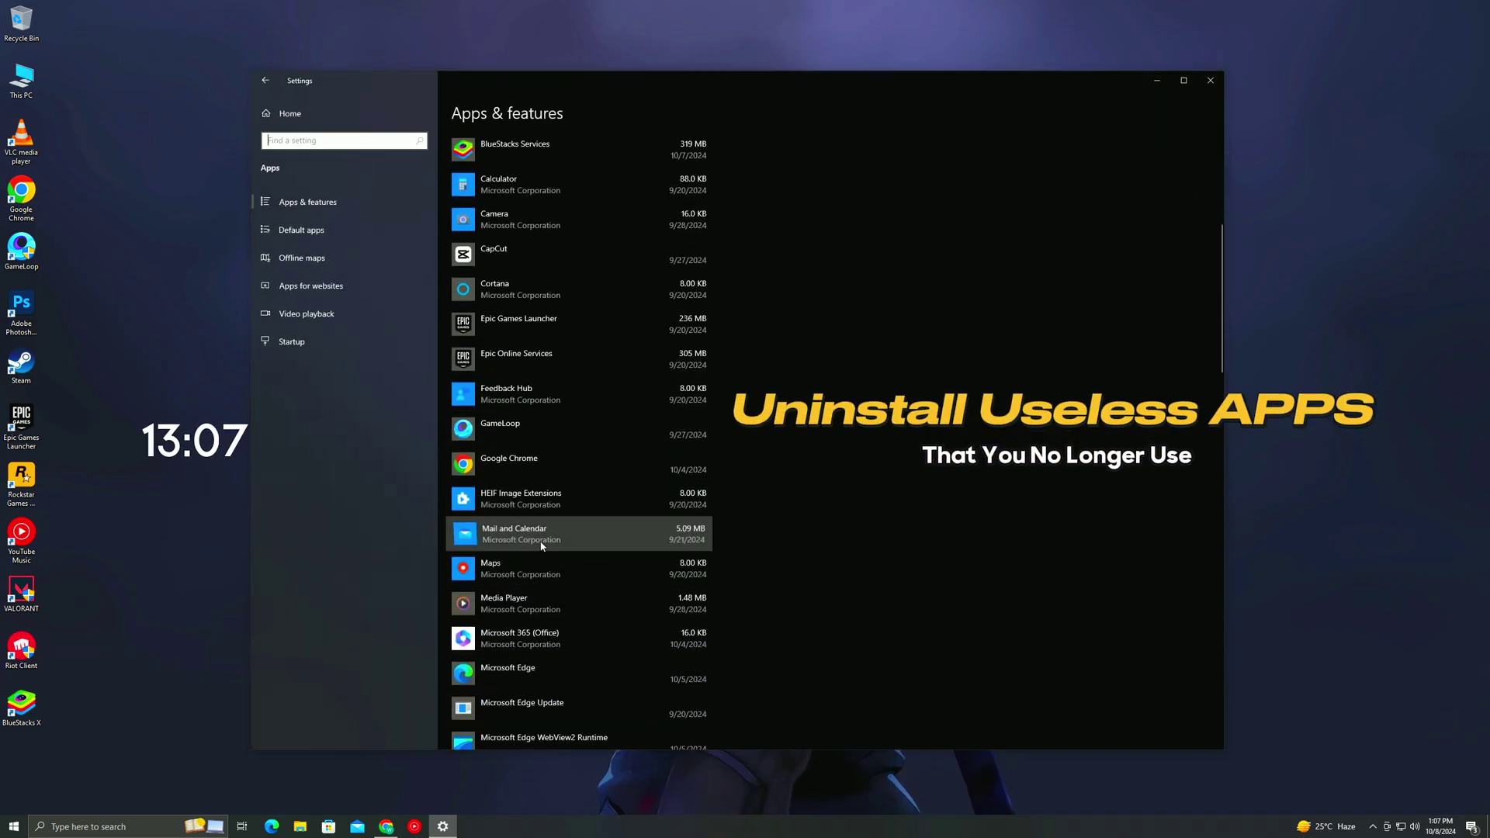
click(563, 534)
click(680, 590)
click(726, 564)
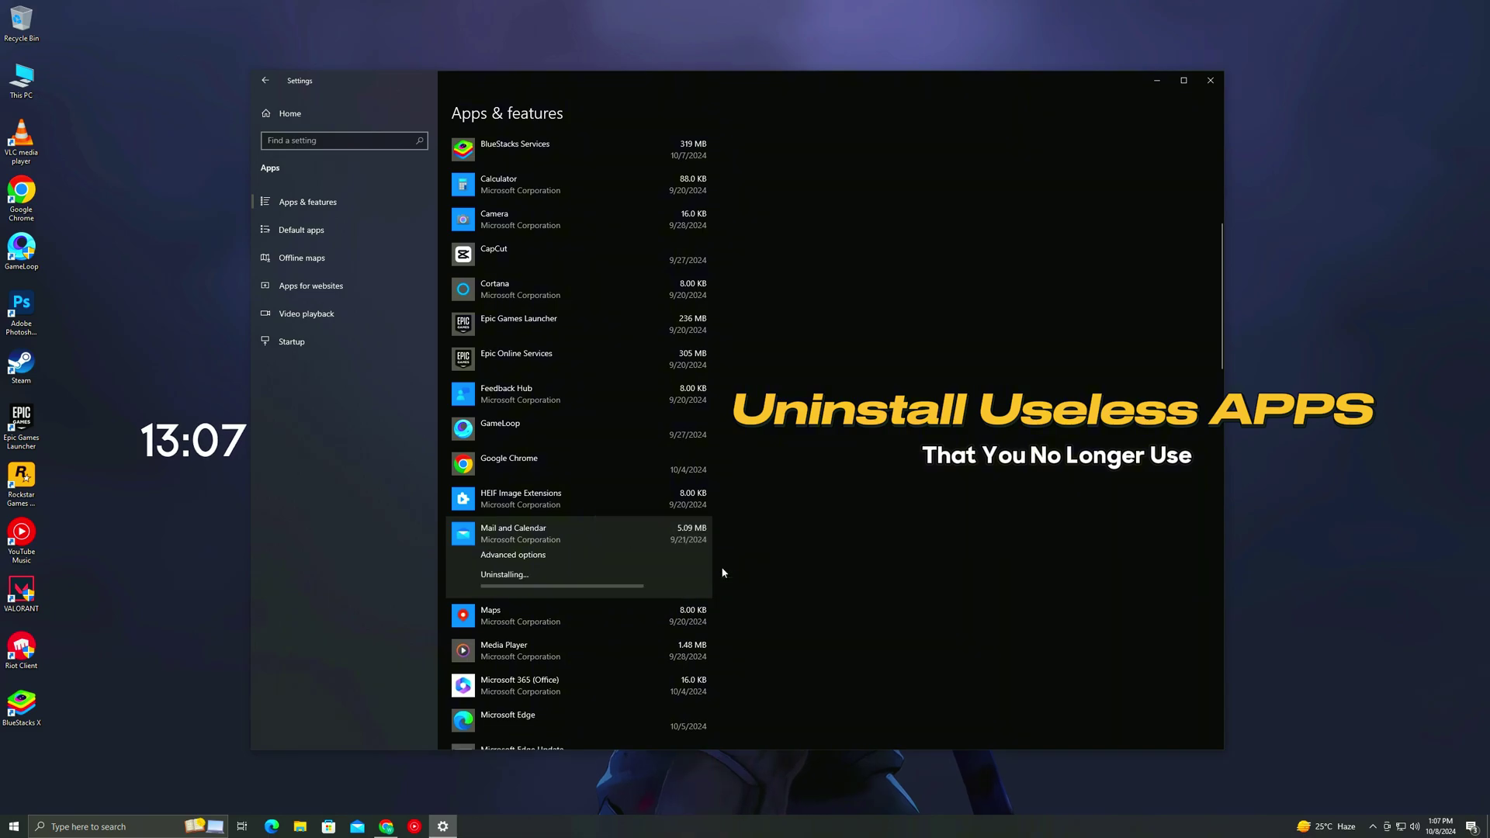
Step: Review the remaining installed apps and the startup apps for unneeded entries, and return to the settings home
scroll(679, 565, down, 5)
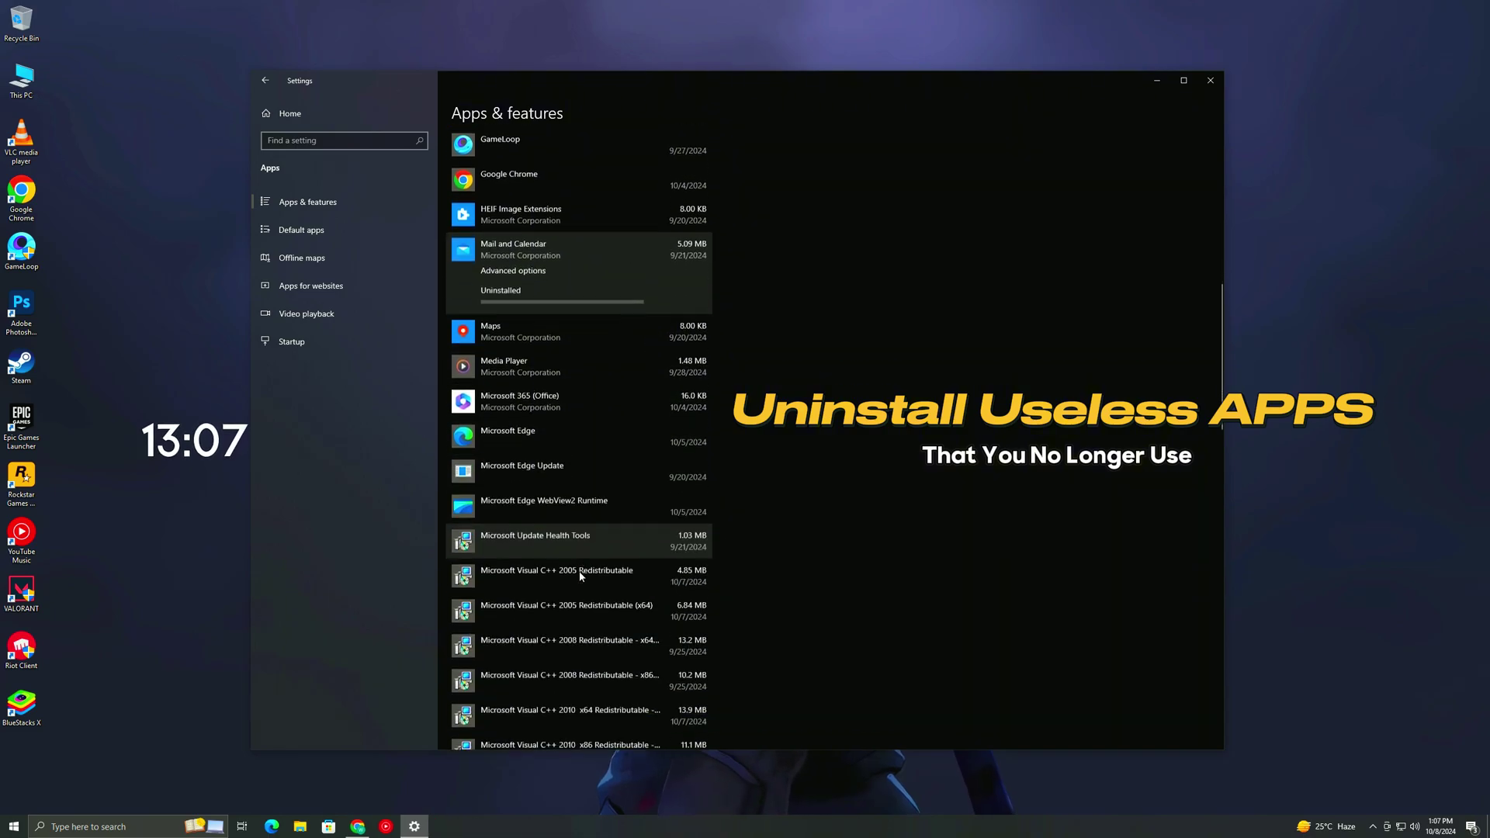
scroll(572, 575, down, 7)
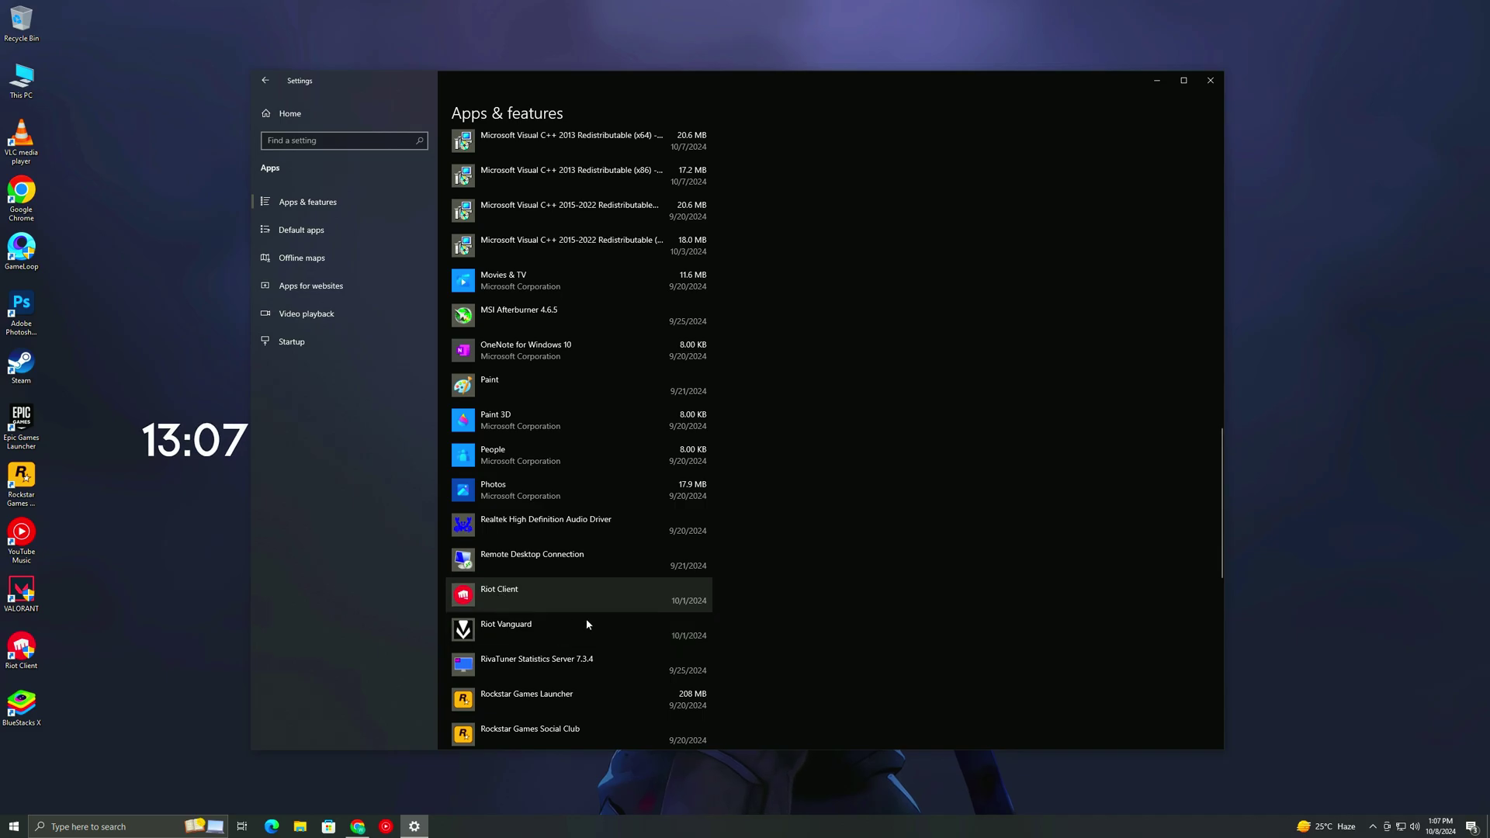
scroll(543, 617, down, 5)
scroll(526, 614, up, 12)
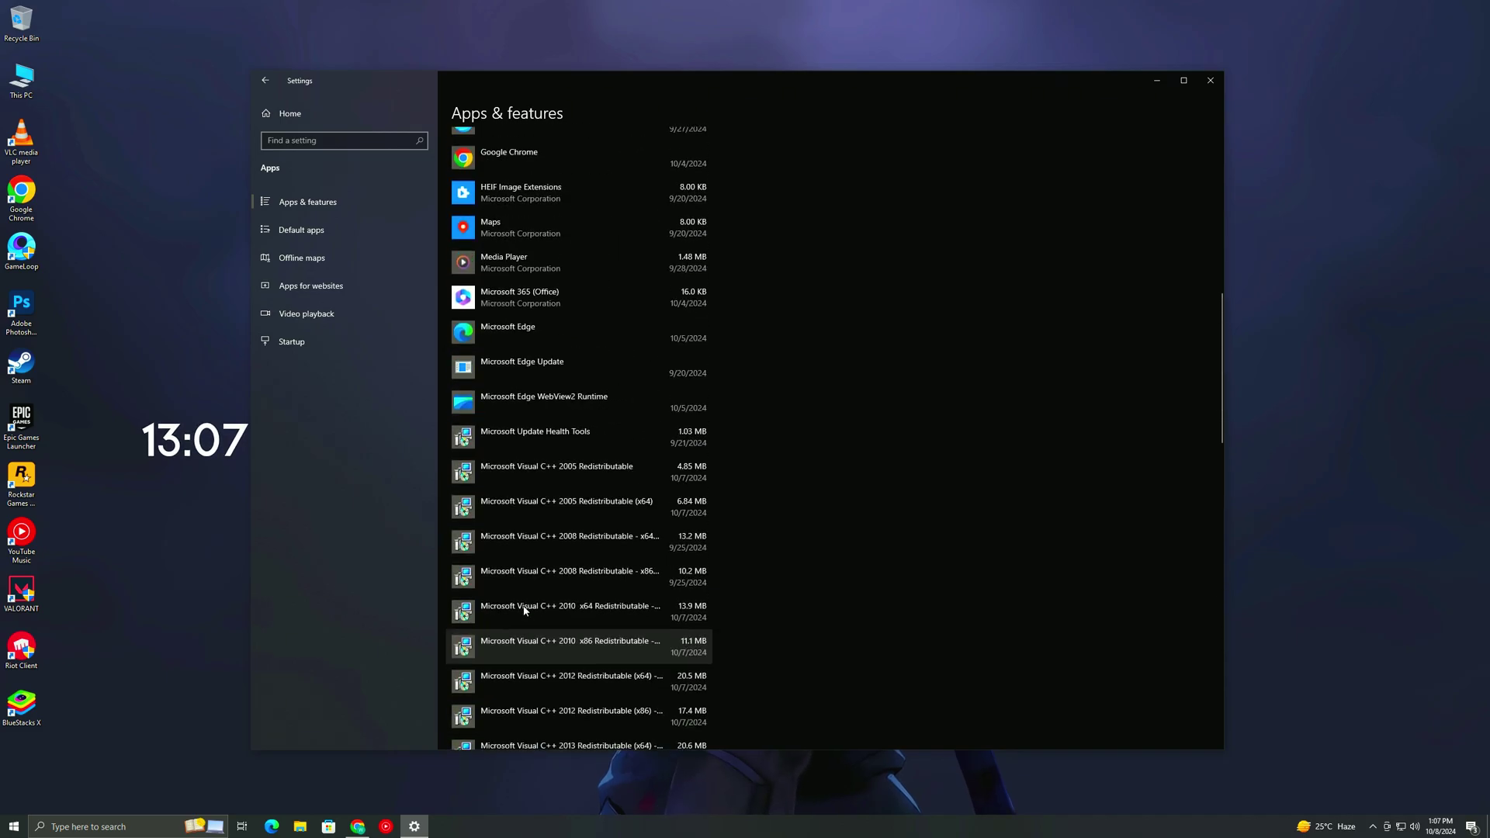
scroll(524, 612, up, 11)
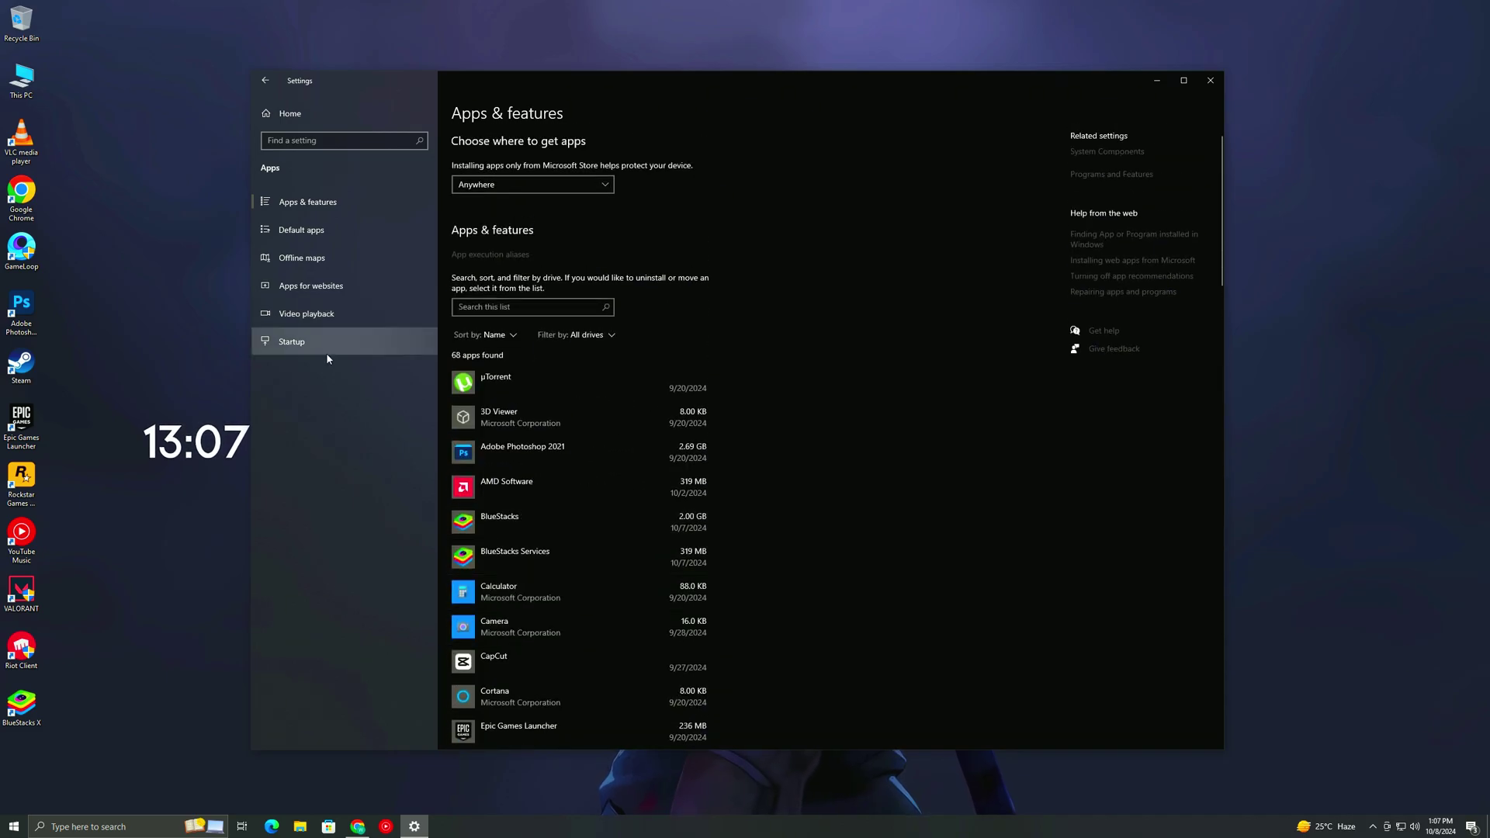
click(293, 351)
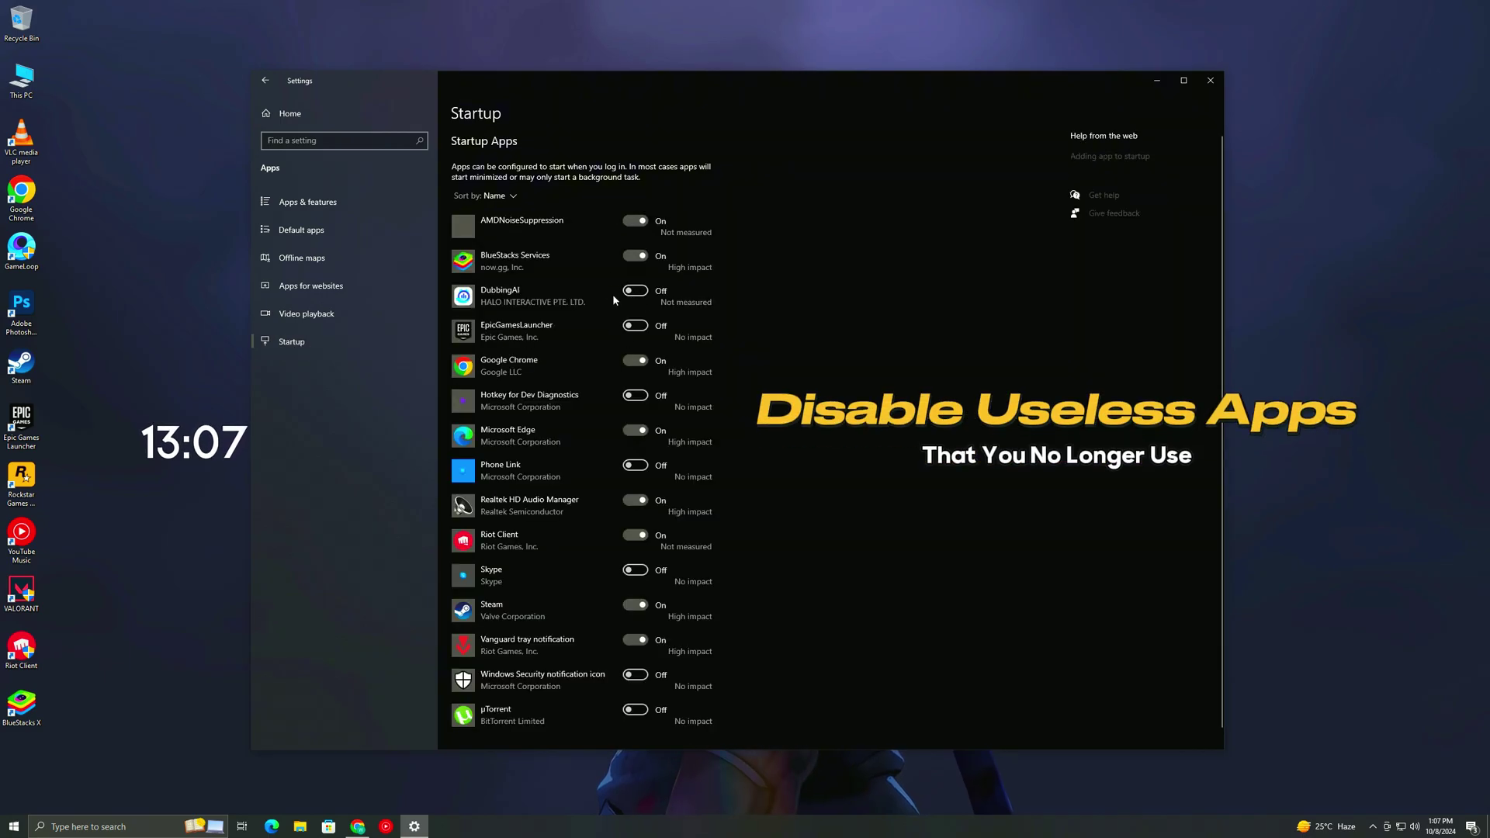
scroll(635, 504, down, 1)
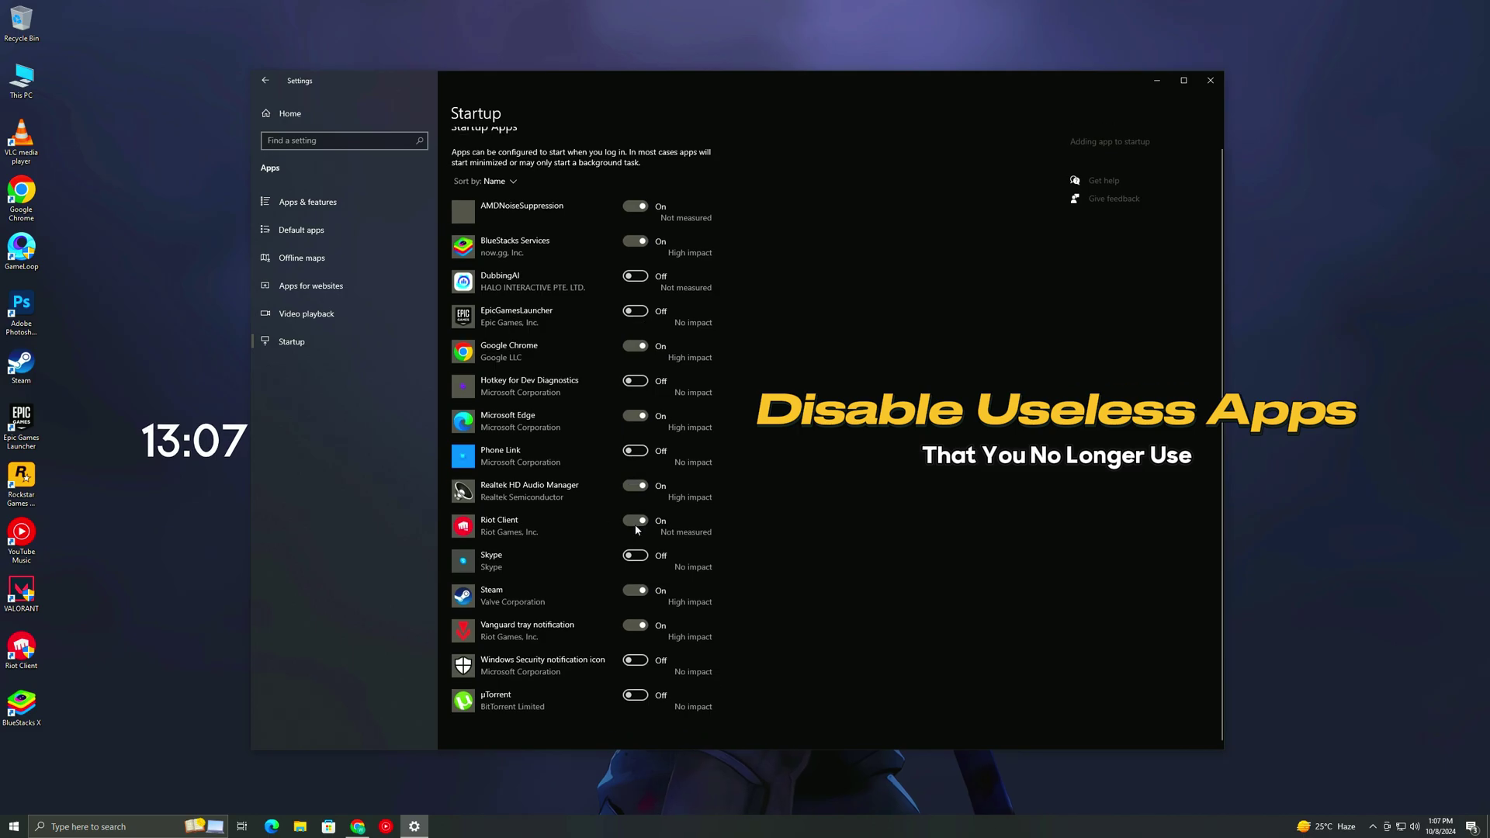
scroll(616, 576, up, 1)
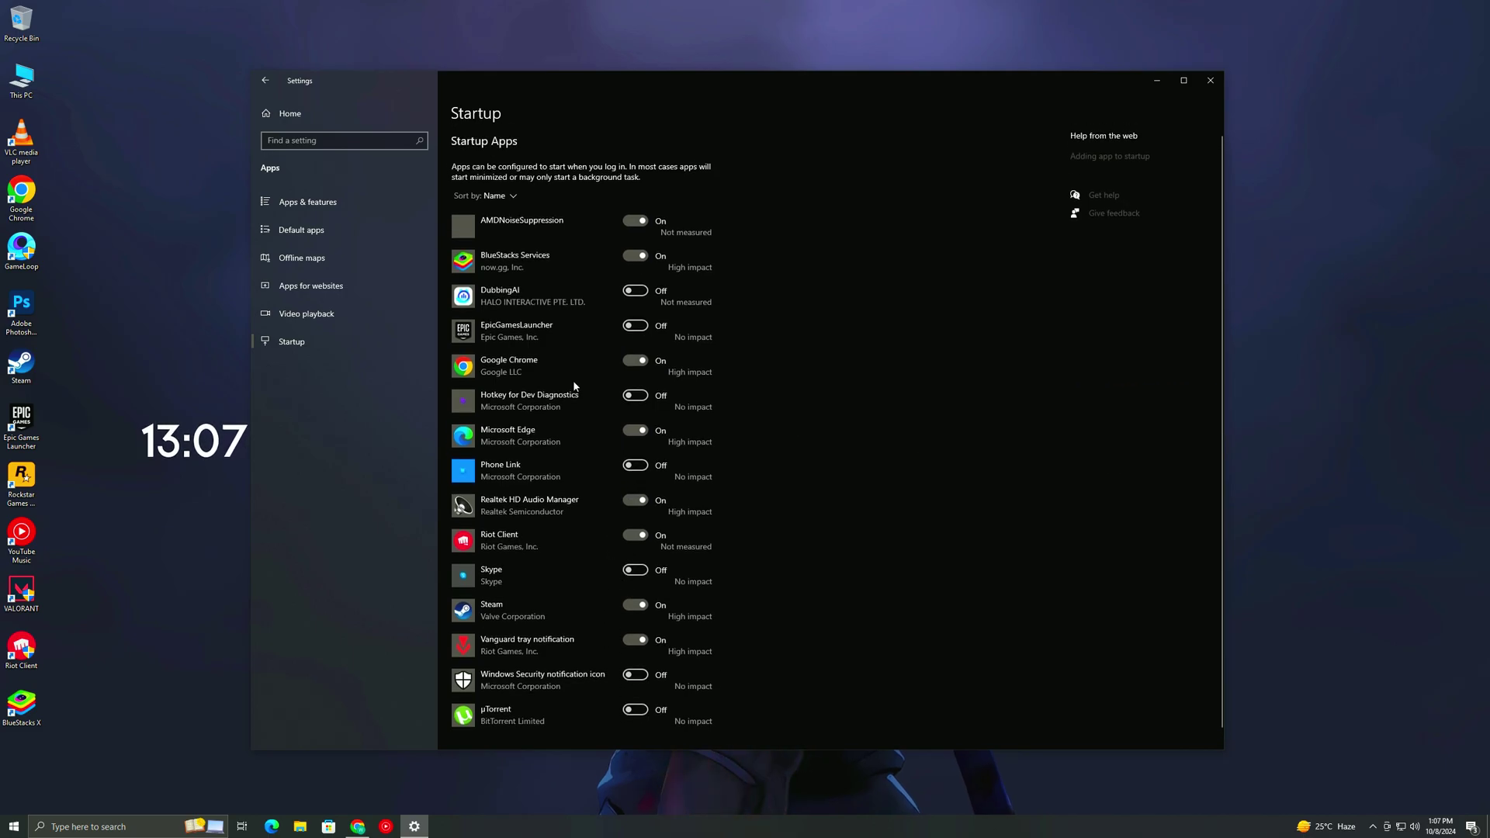
click(279, 108)
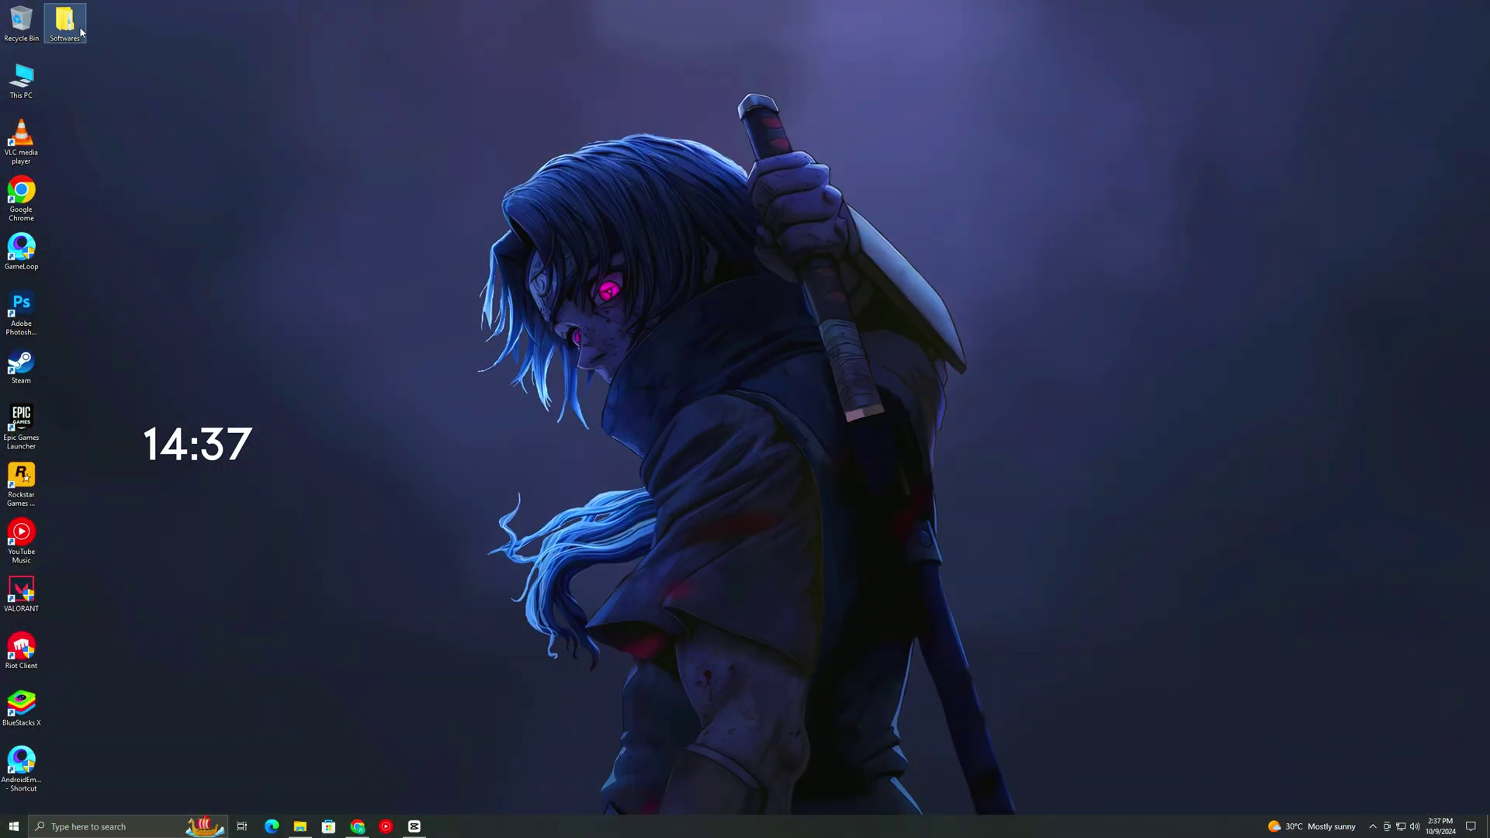
Step: Launch DXSETUP from the DirectX_11_Setup folder inside the desktop Softwares folder and allow it to make changes
right_click(64, 23)
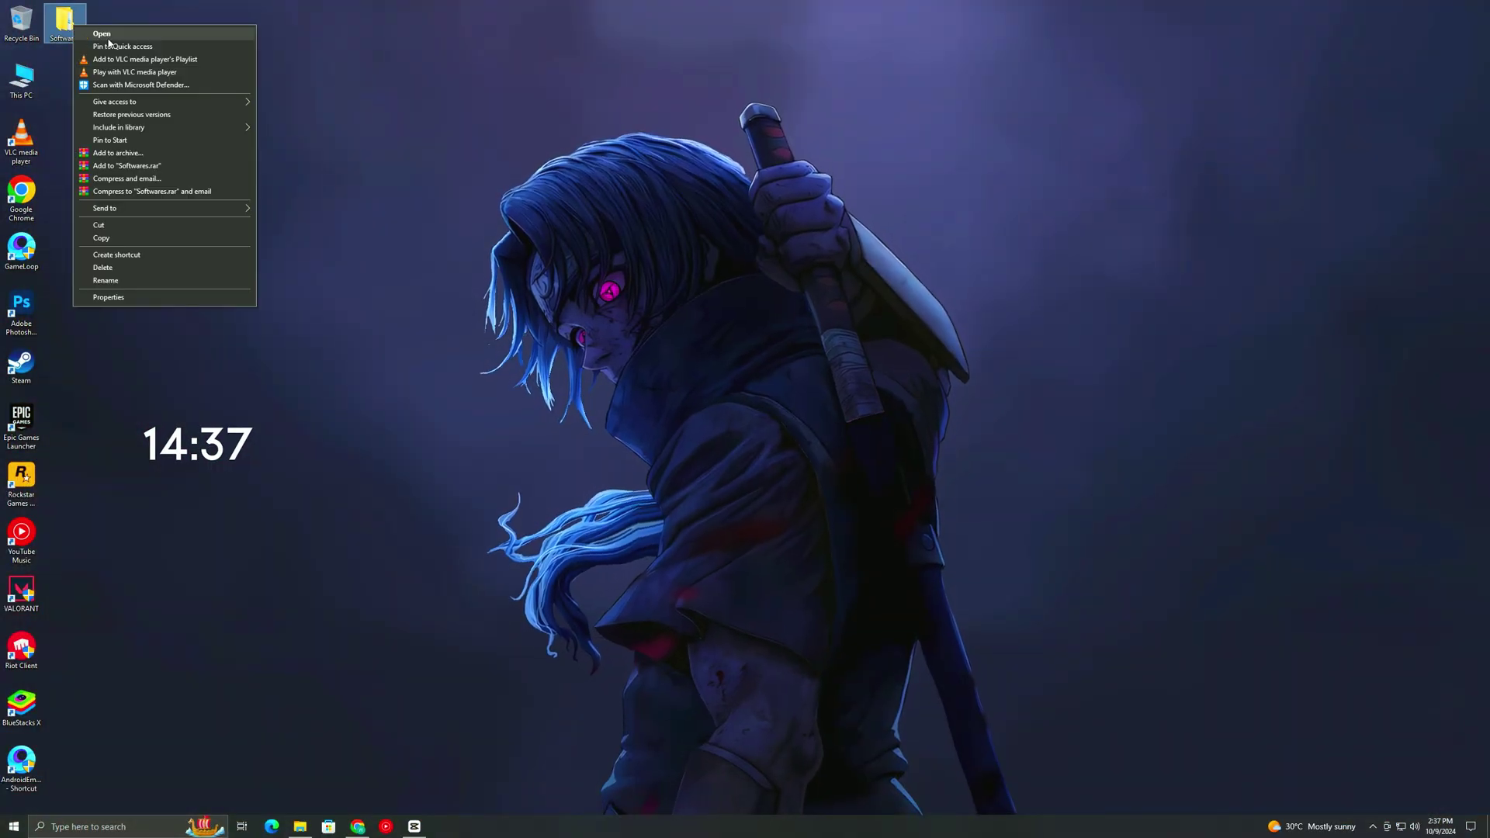
click(94, 38)
double_click(427, 205)
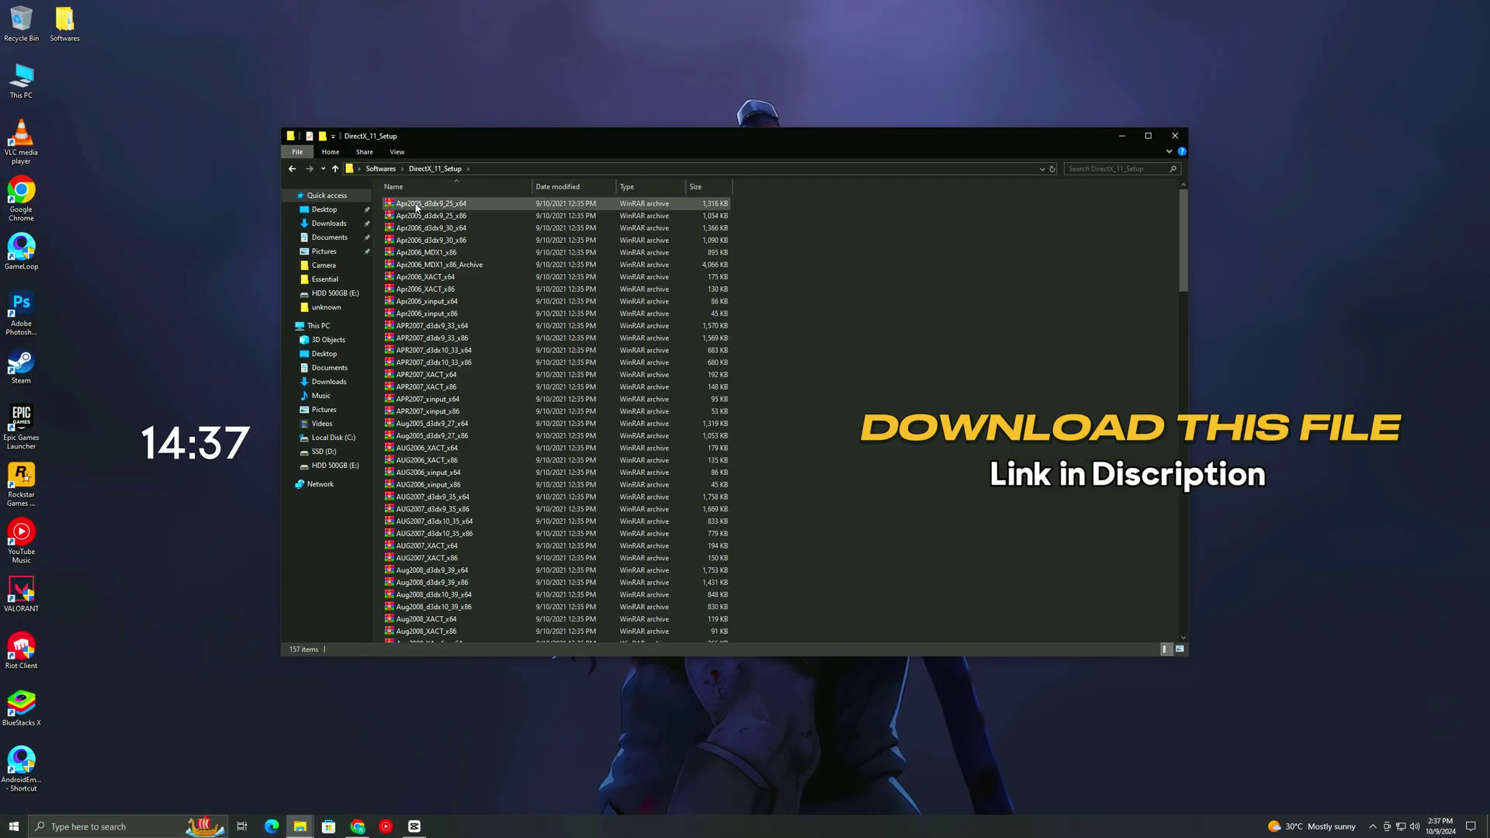
scroll(459, 445, down, 5)
scroll(454, 444, down, 10)
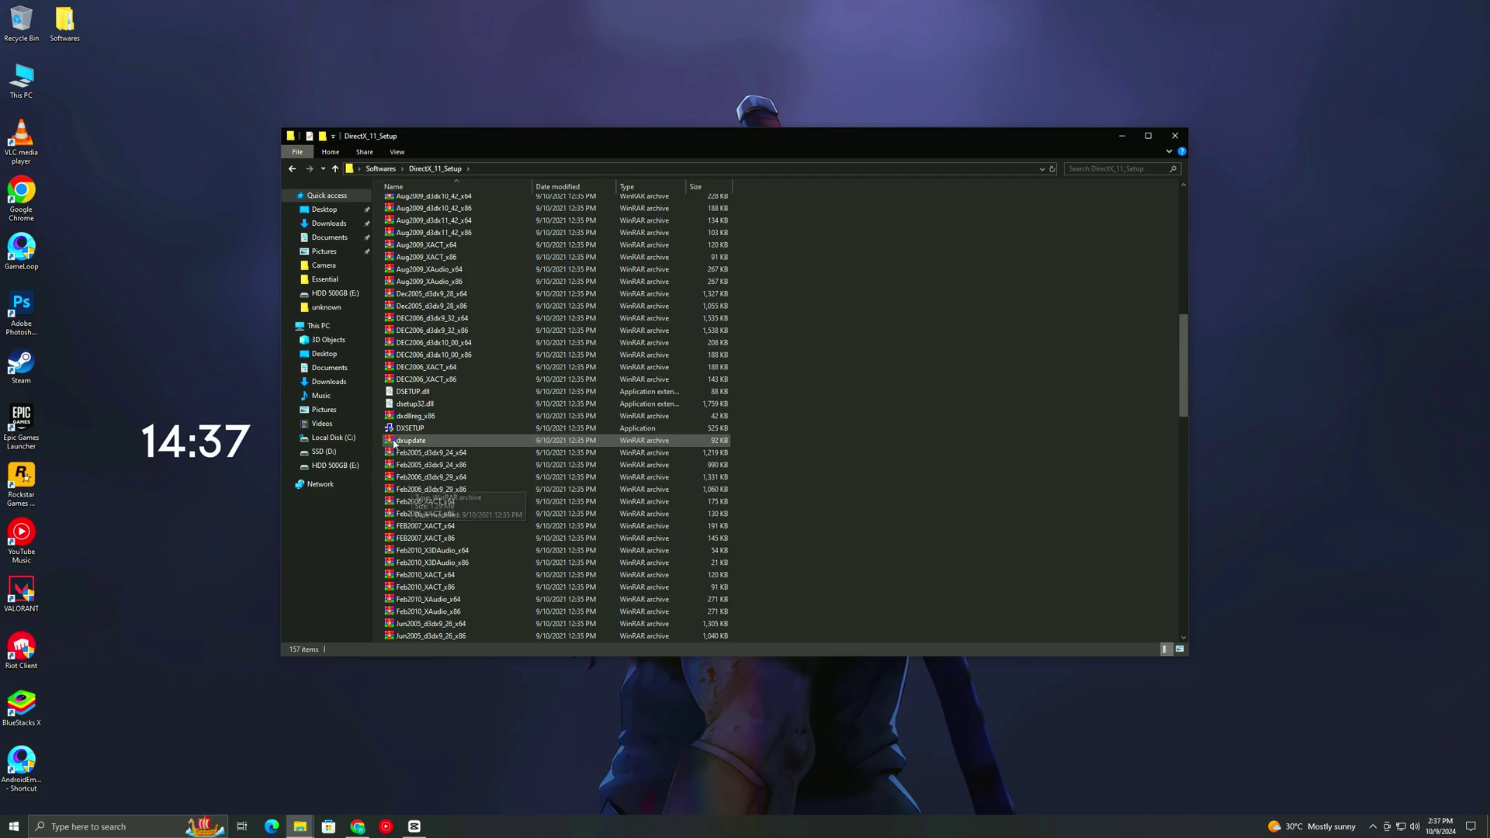
click(383, 431)
right_click(426, 439)
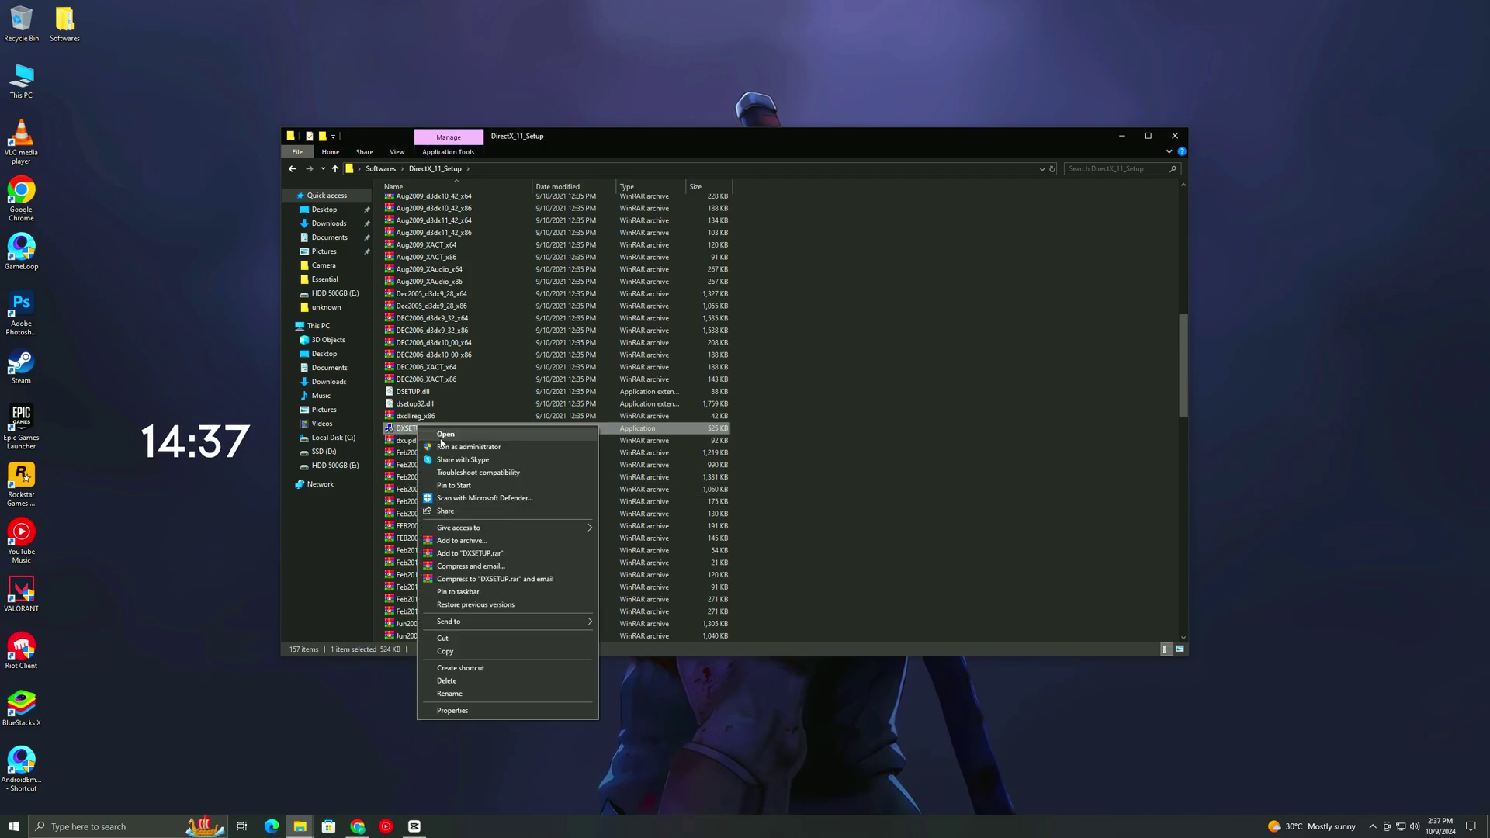
click(441, 446)
click(687, 494)
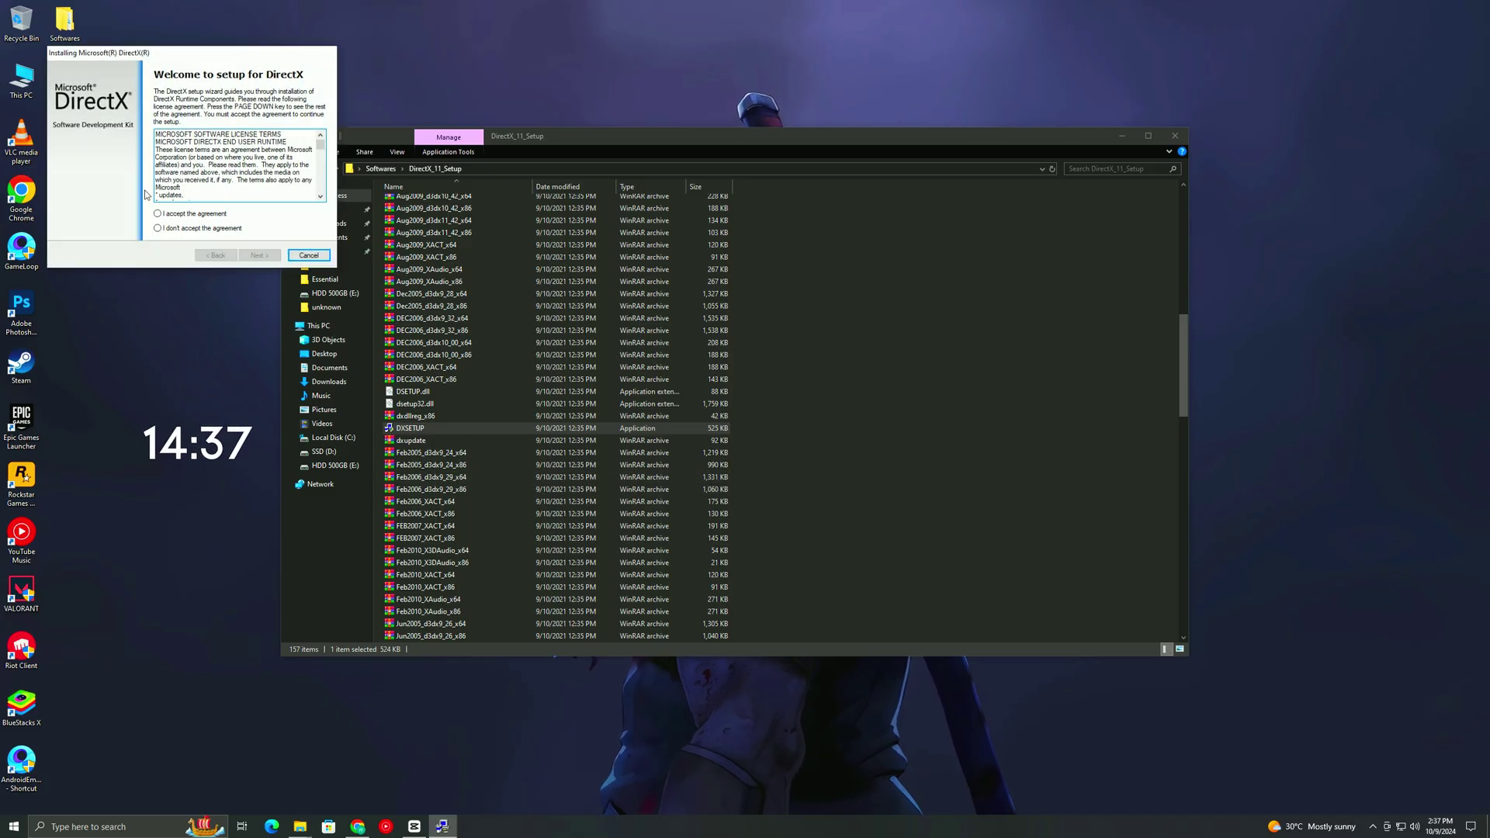
Step: Accept the DirectX license agreement, install the DirectX runtime components and finish the setup
click(268, 256)
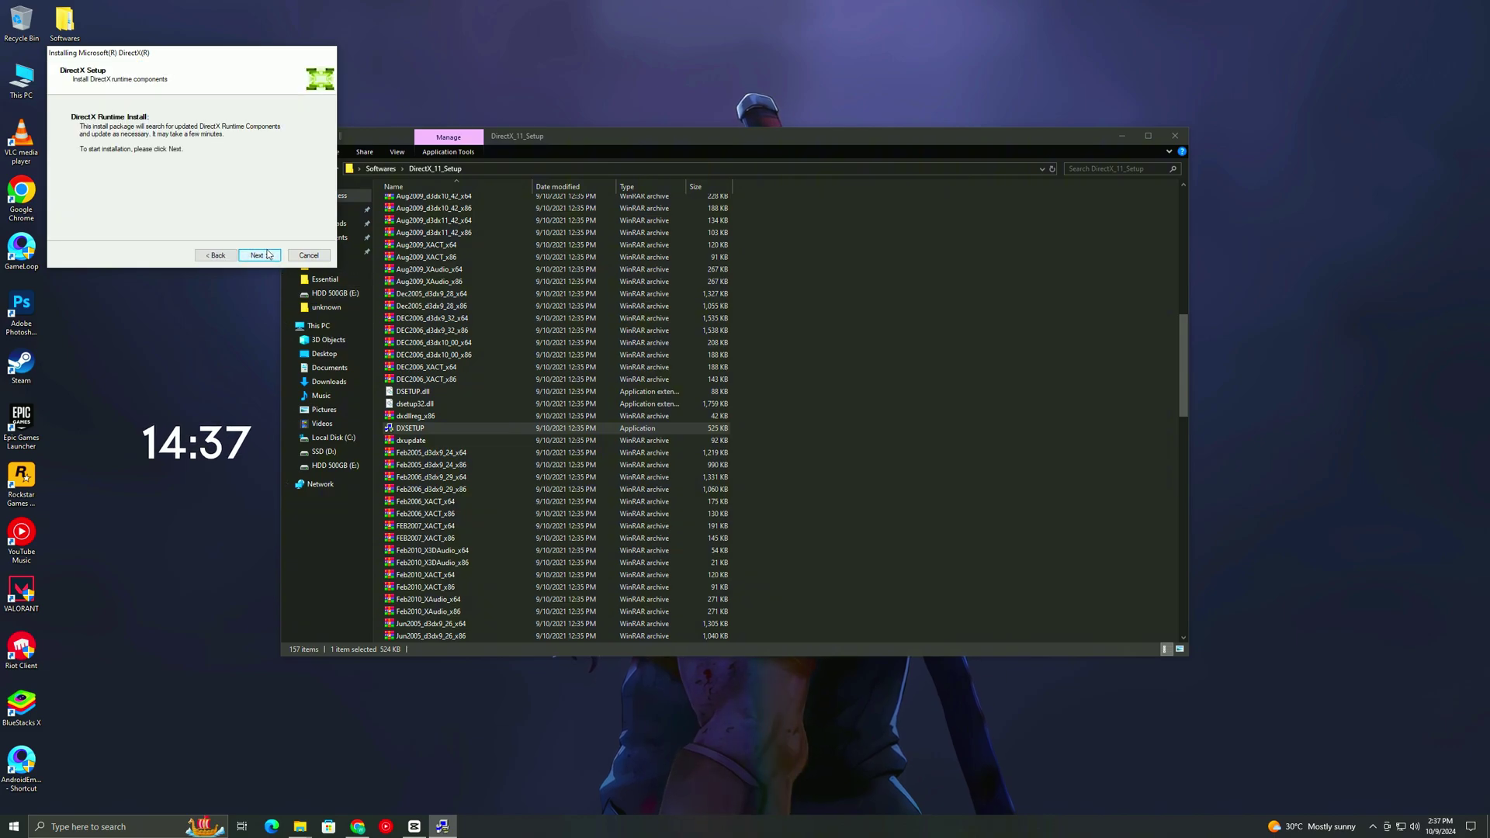
click(269, 254)
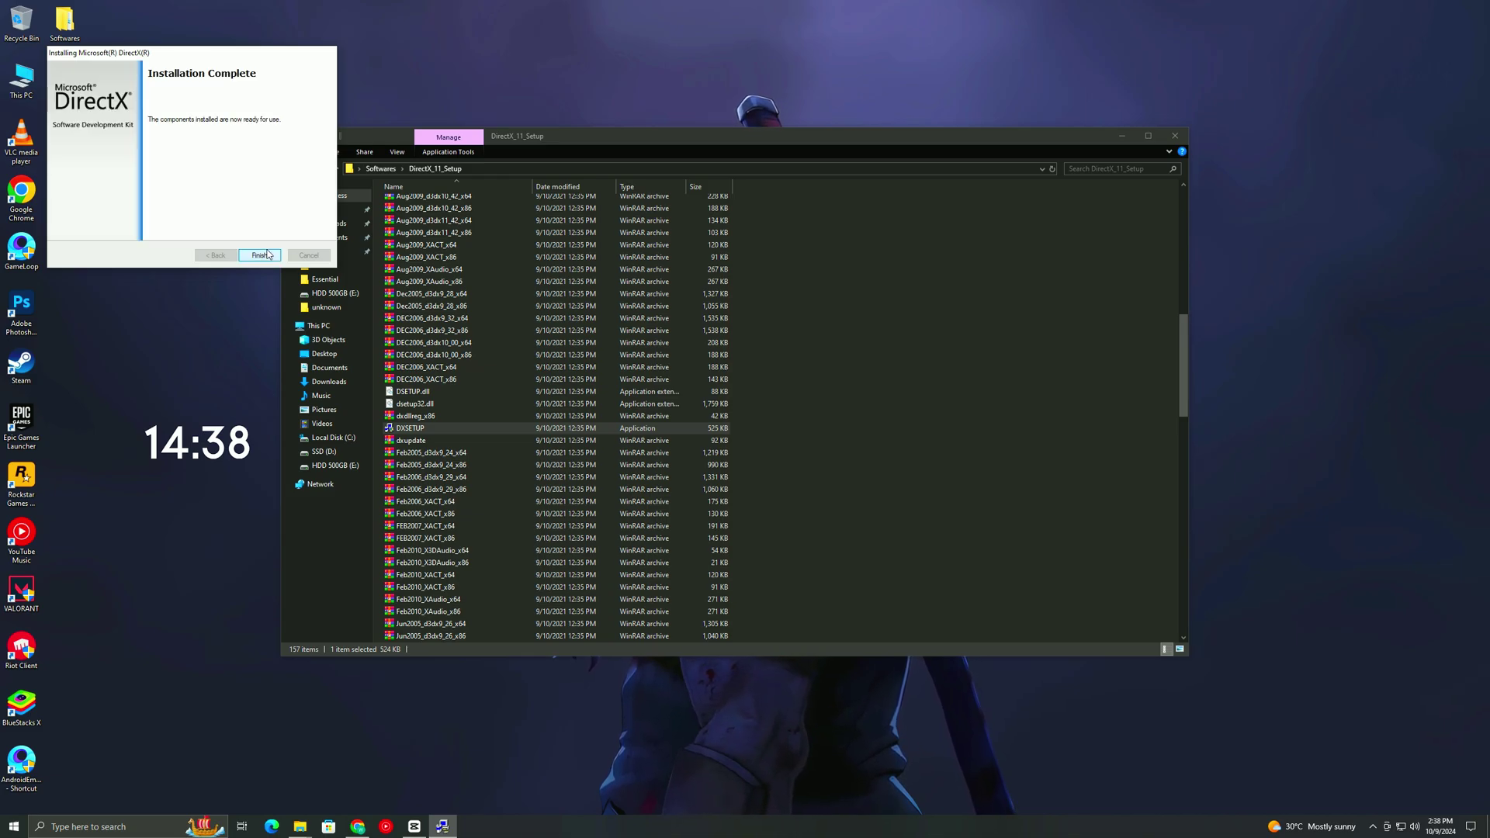
click(259, 255)
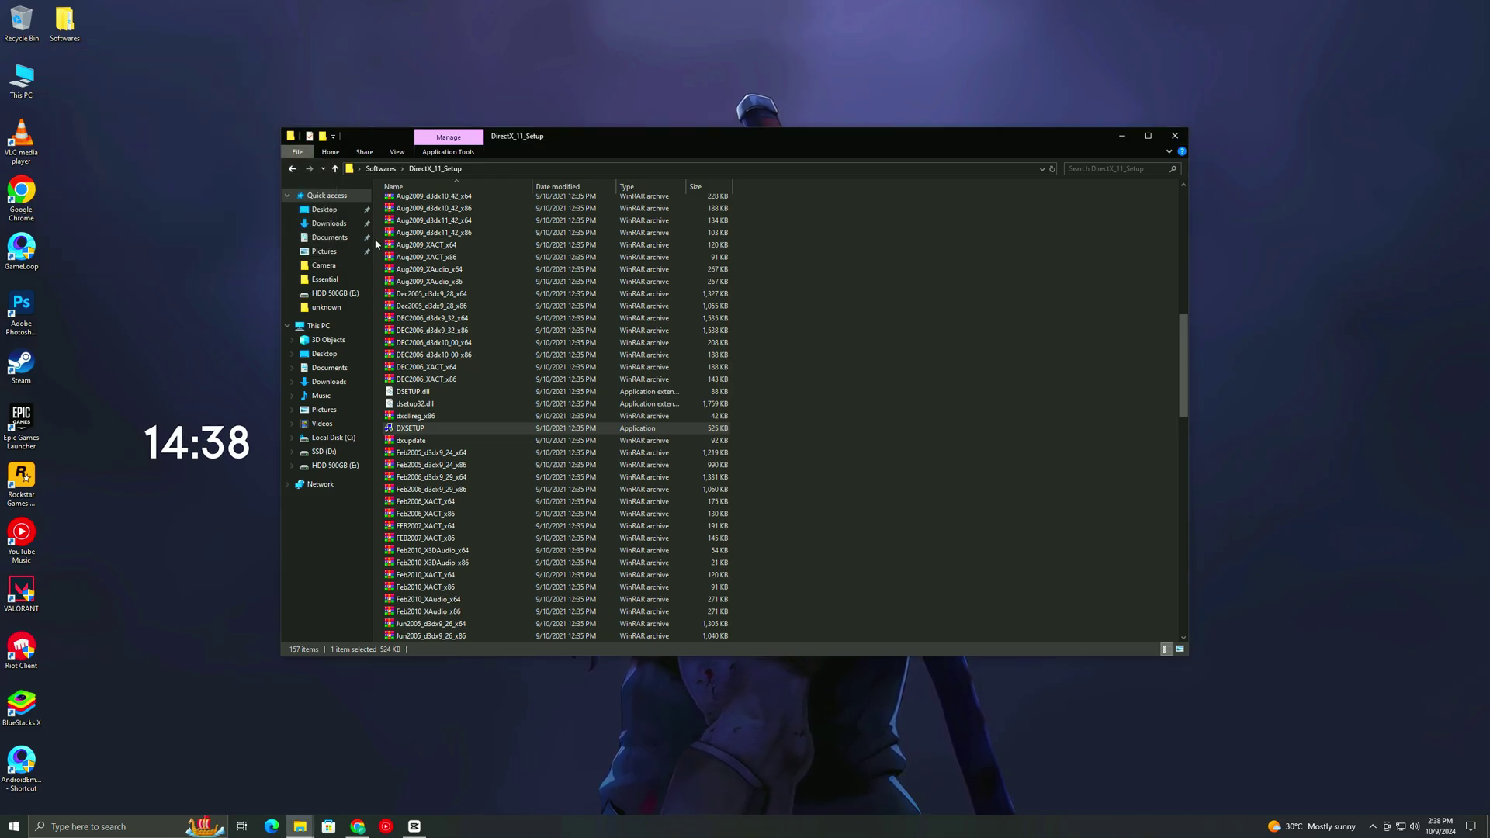
Step: Run the install_all batch file from the Visual-C-Runtimes-All-in-One-Jul-2021 folder in Softwares
click(290, 171)
click(428, 230)
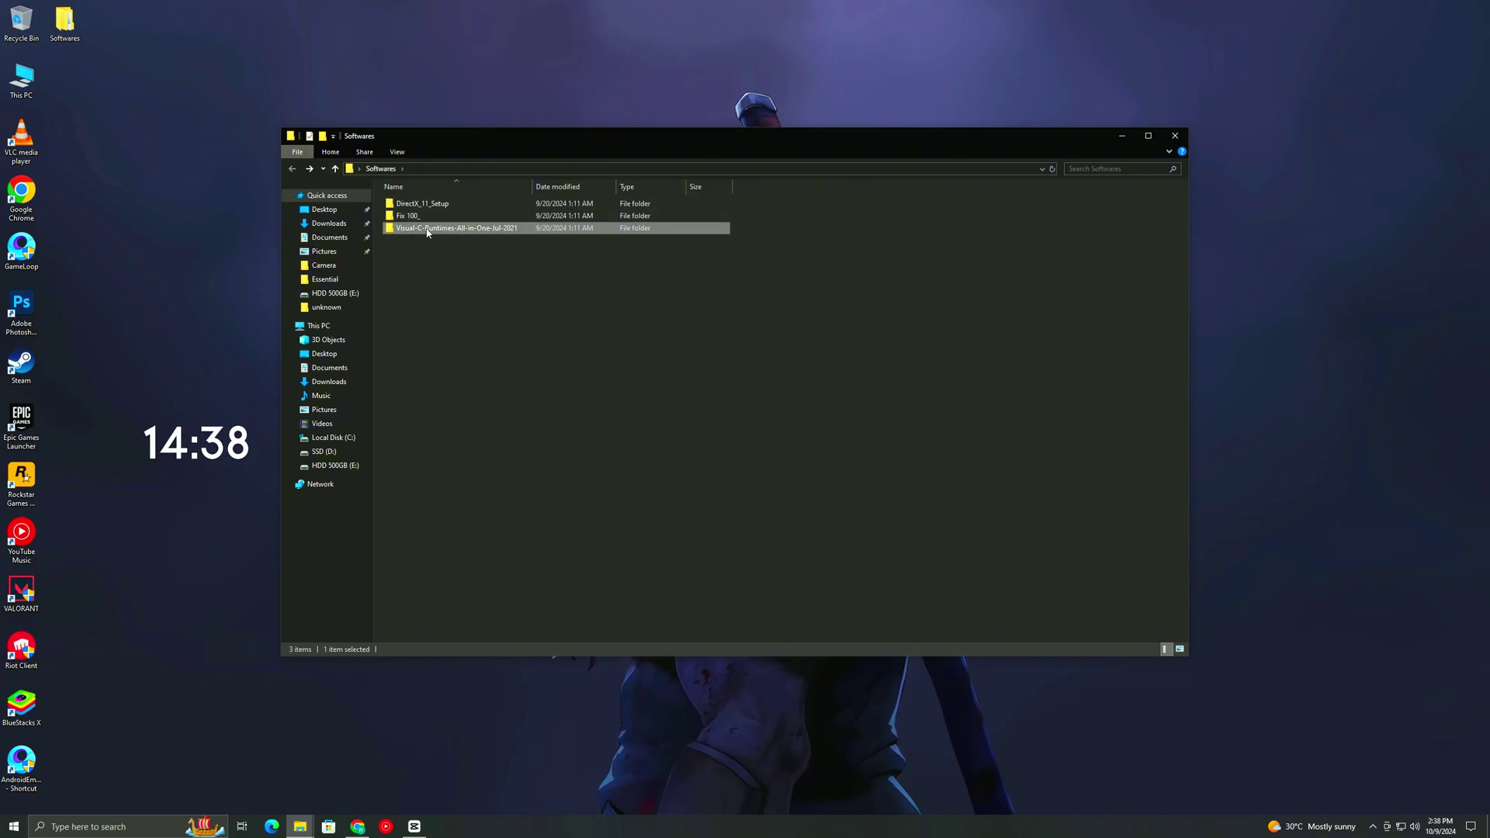
double_click(427, 231)
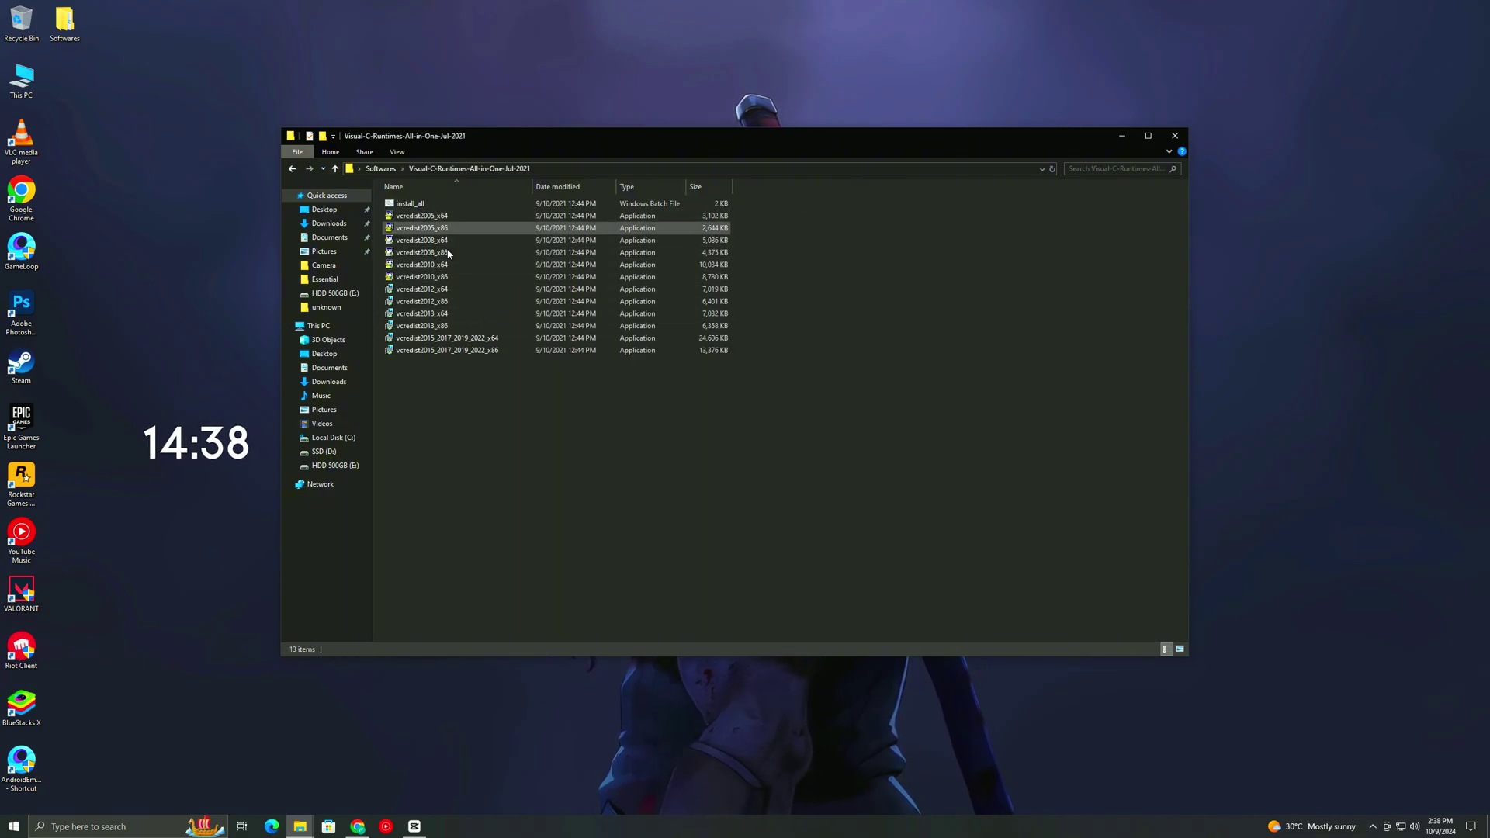
double_click(411, 204)
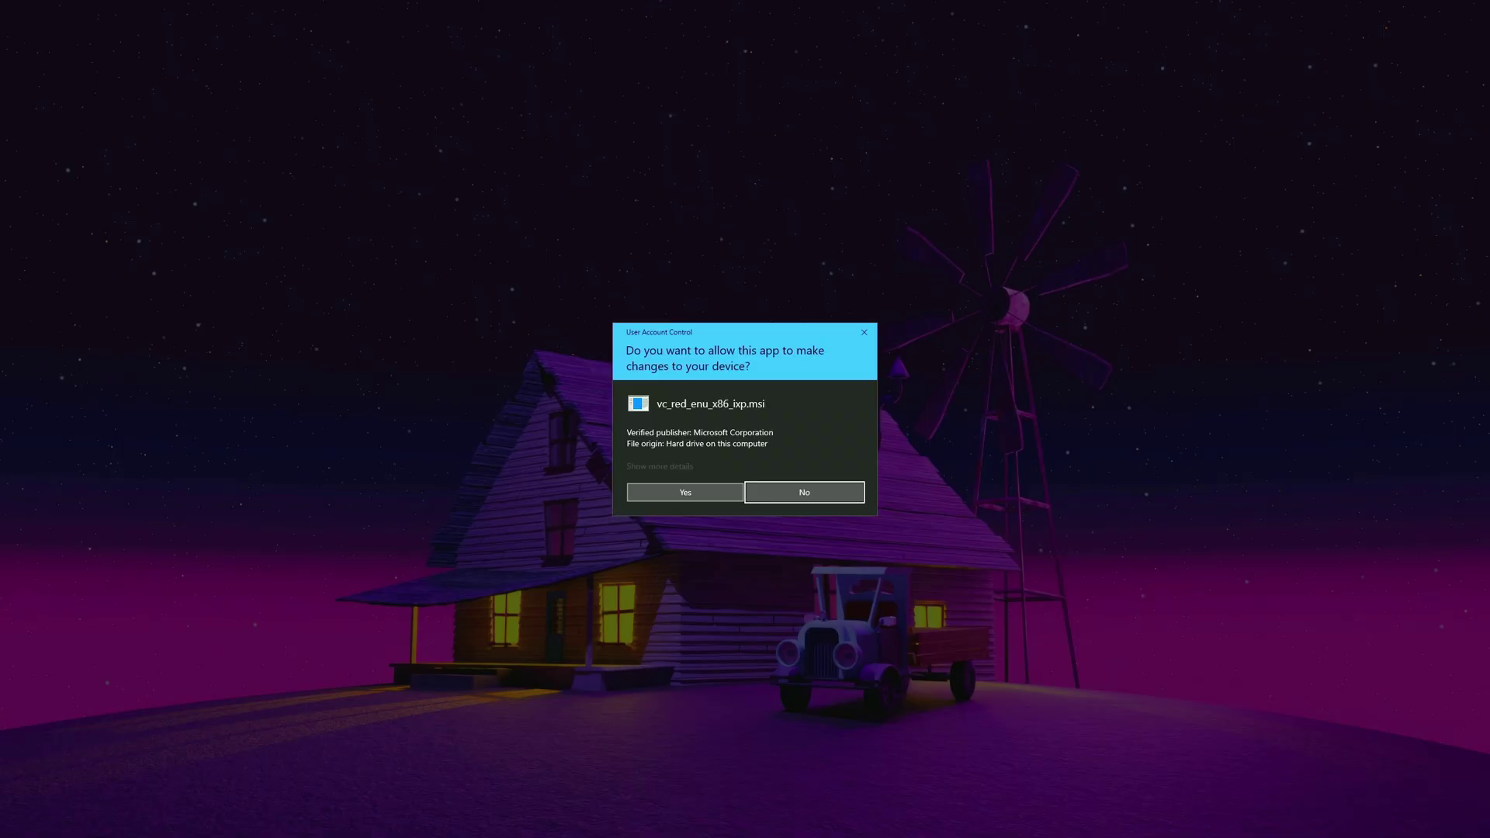
Step: Allow each Visual C++ redistributable installer to make changes until all are installed, and close the folder window
click(669, 490)
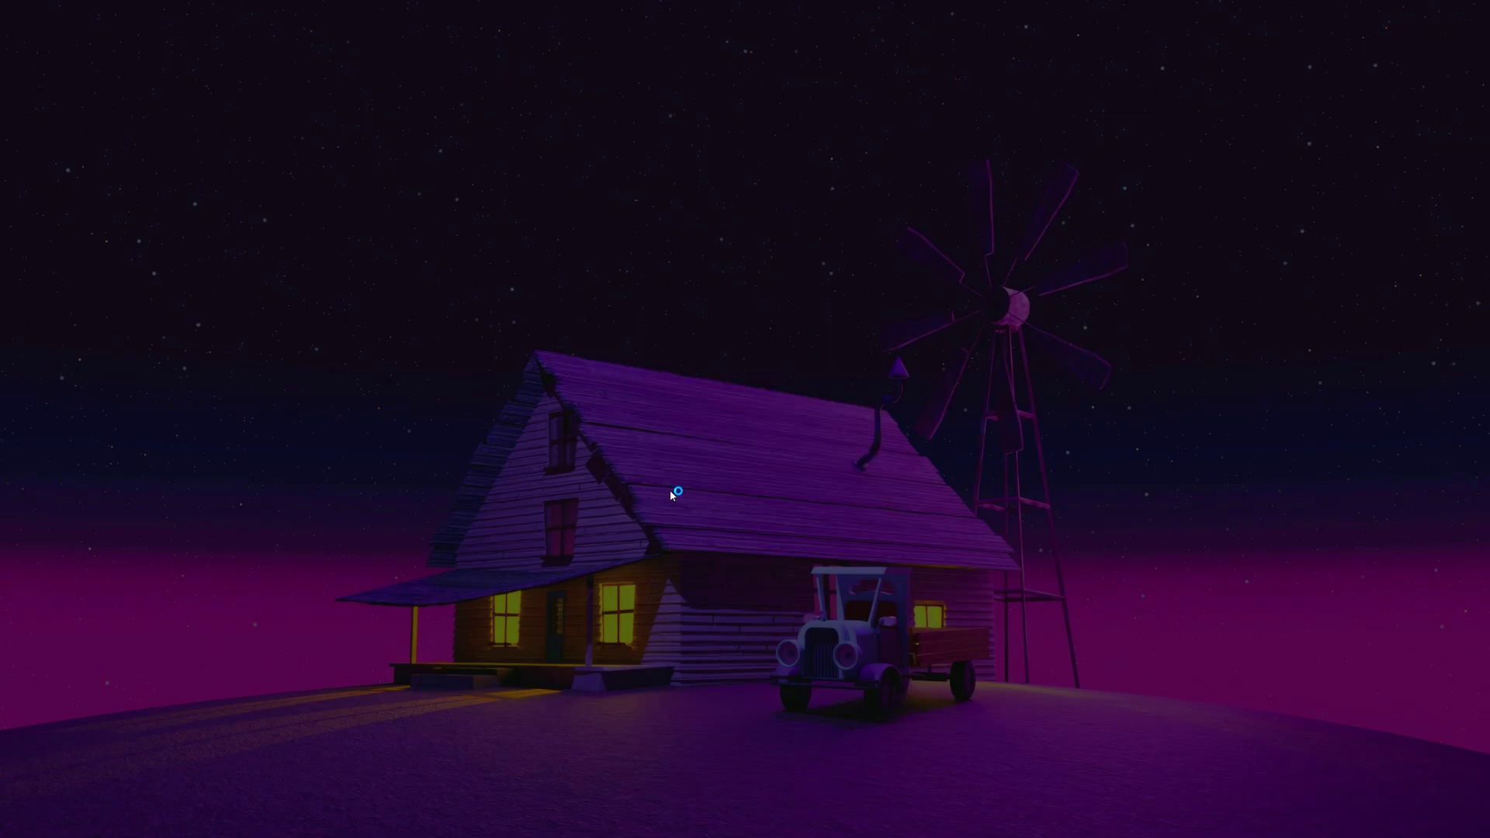
click(669, 490)
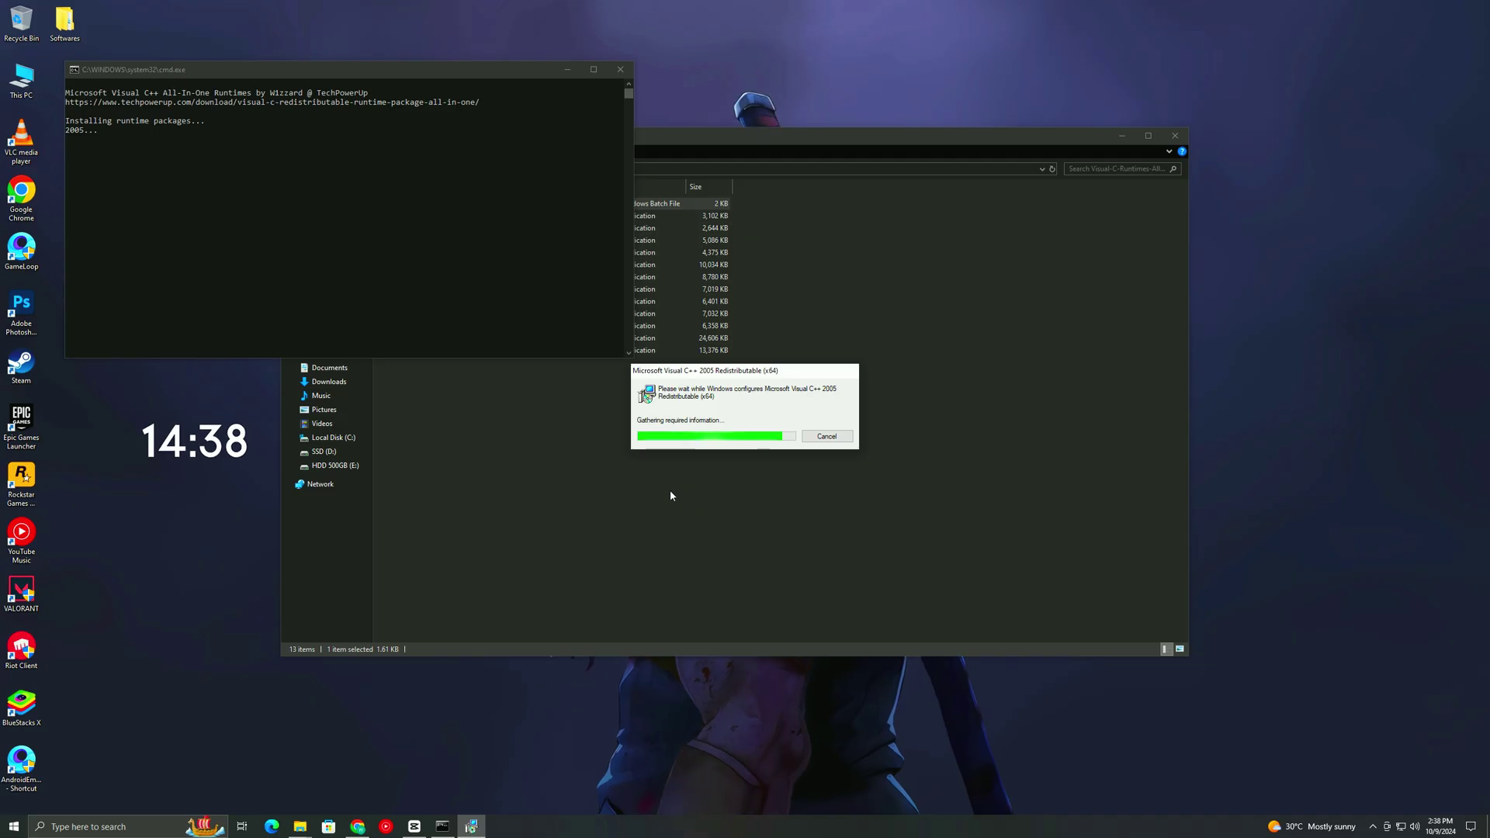
click(670, 491)
click(671, 494)
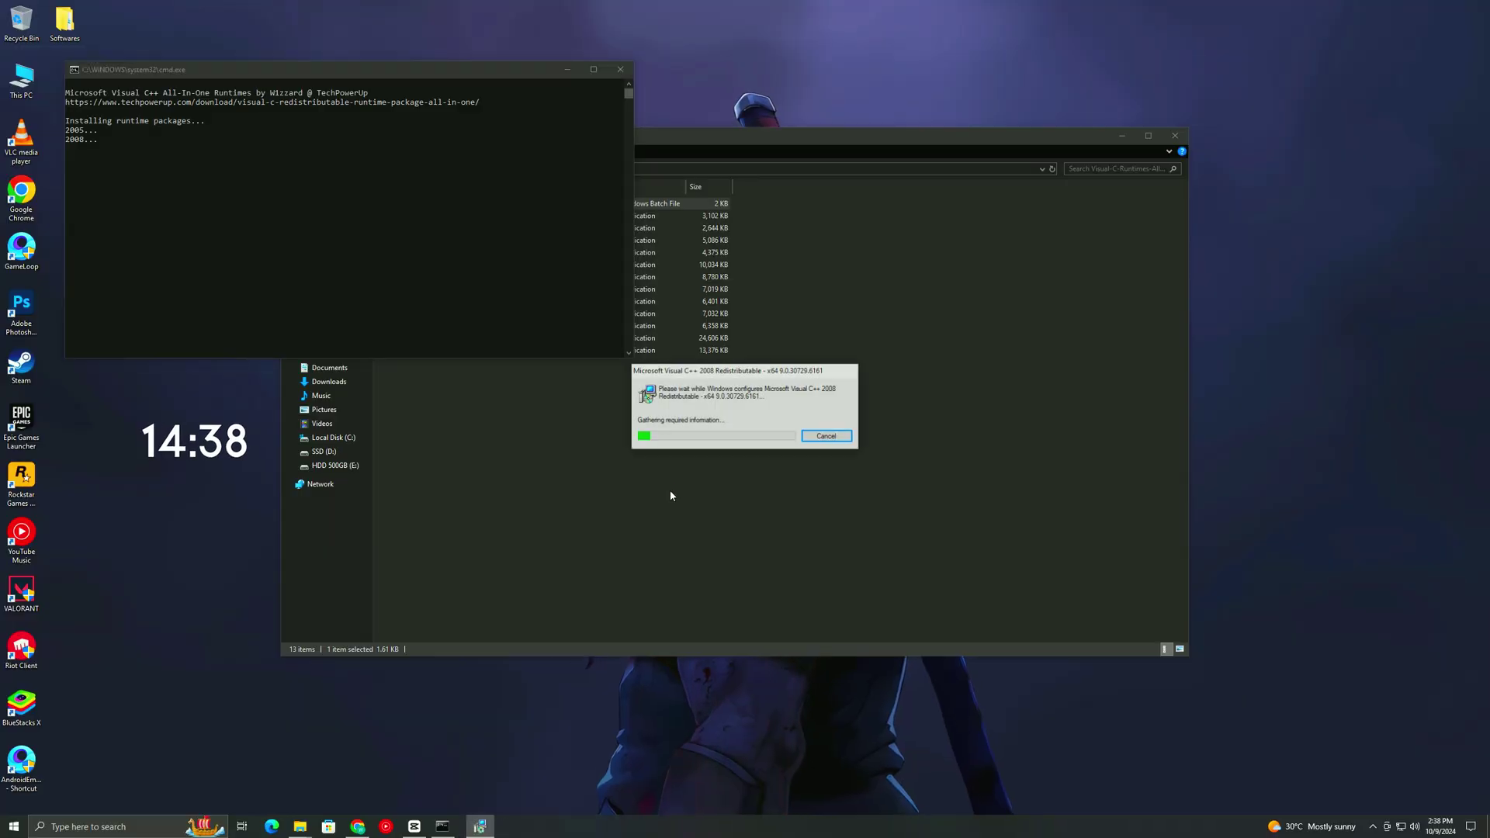
click(672, 494)
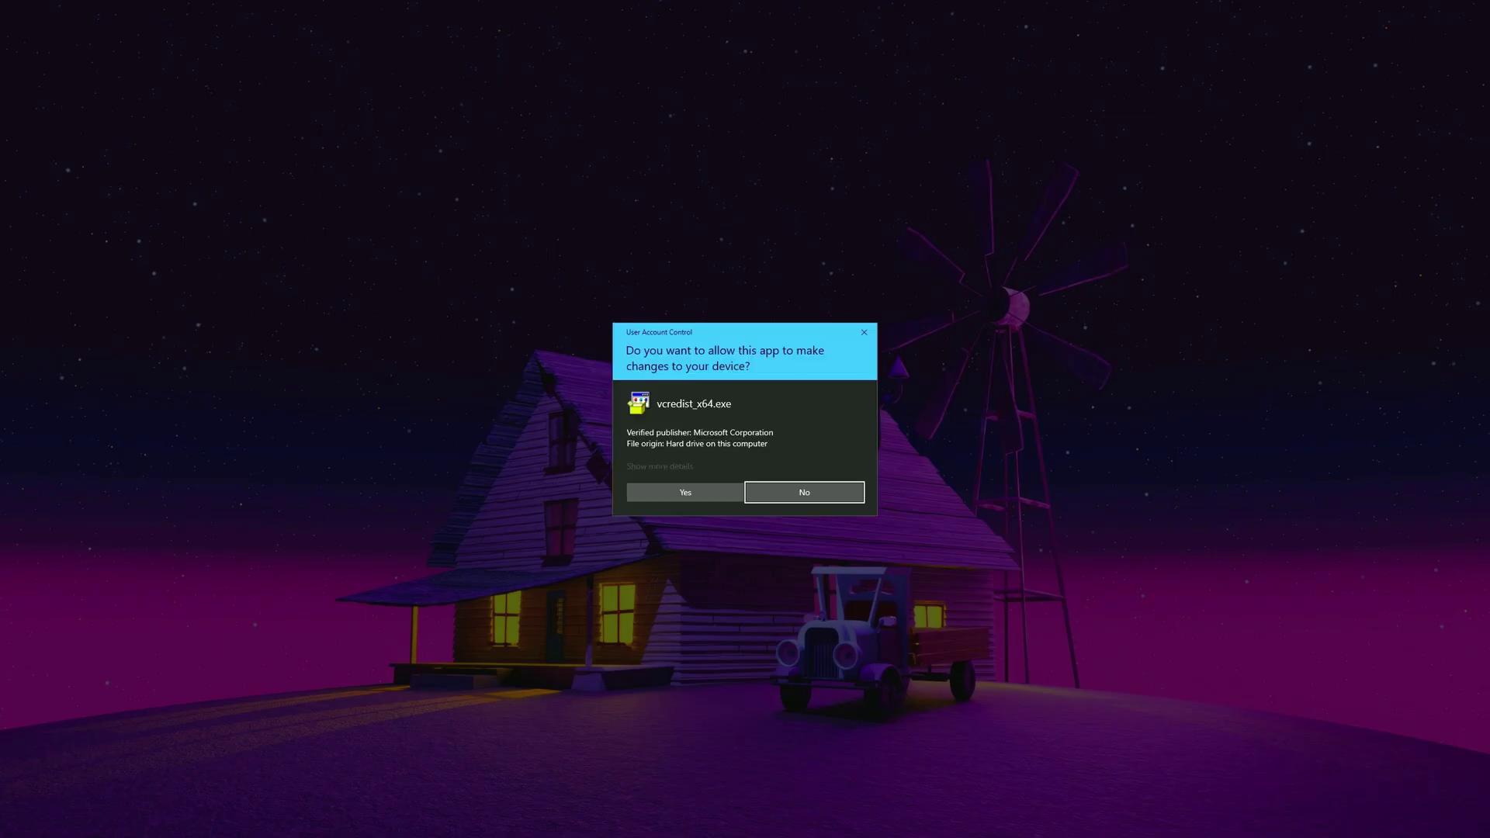
click(672, 493)
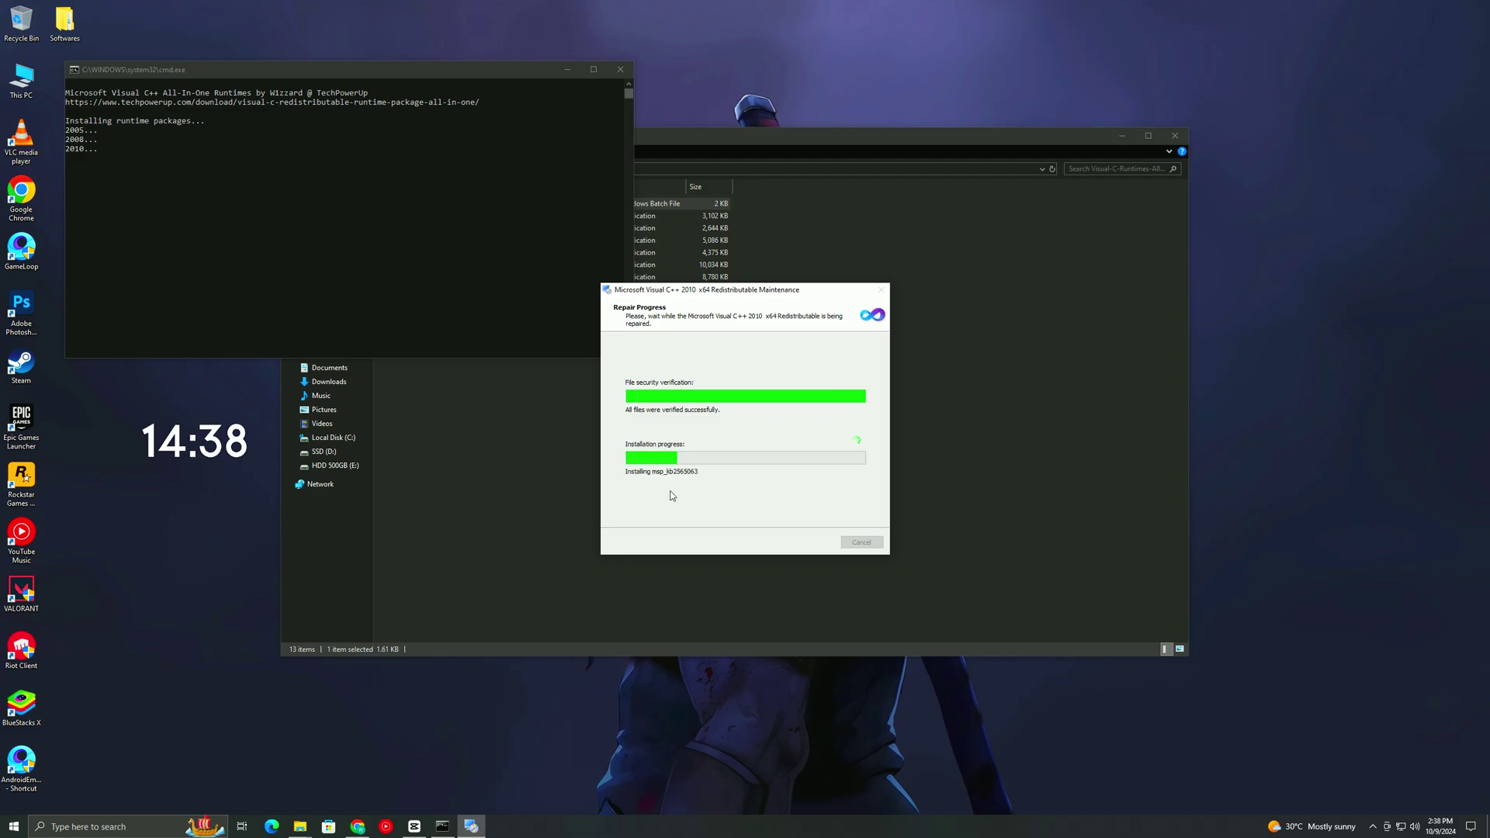
click(671, 493)
click(672, 494)
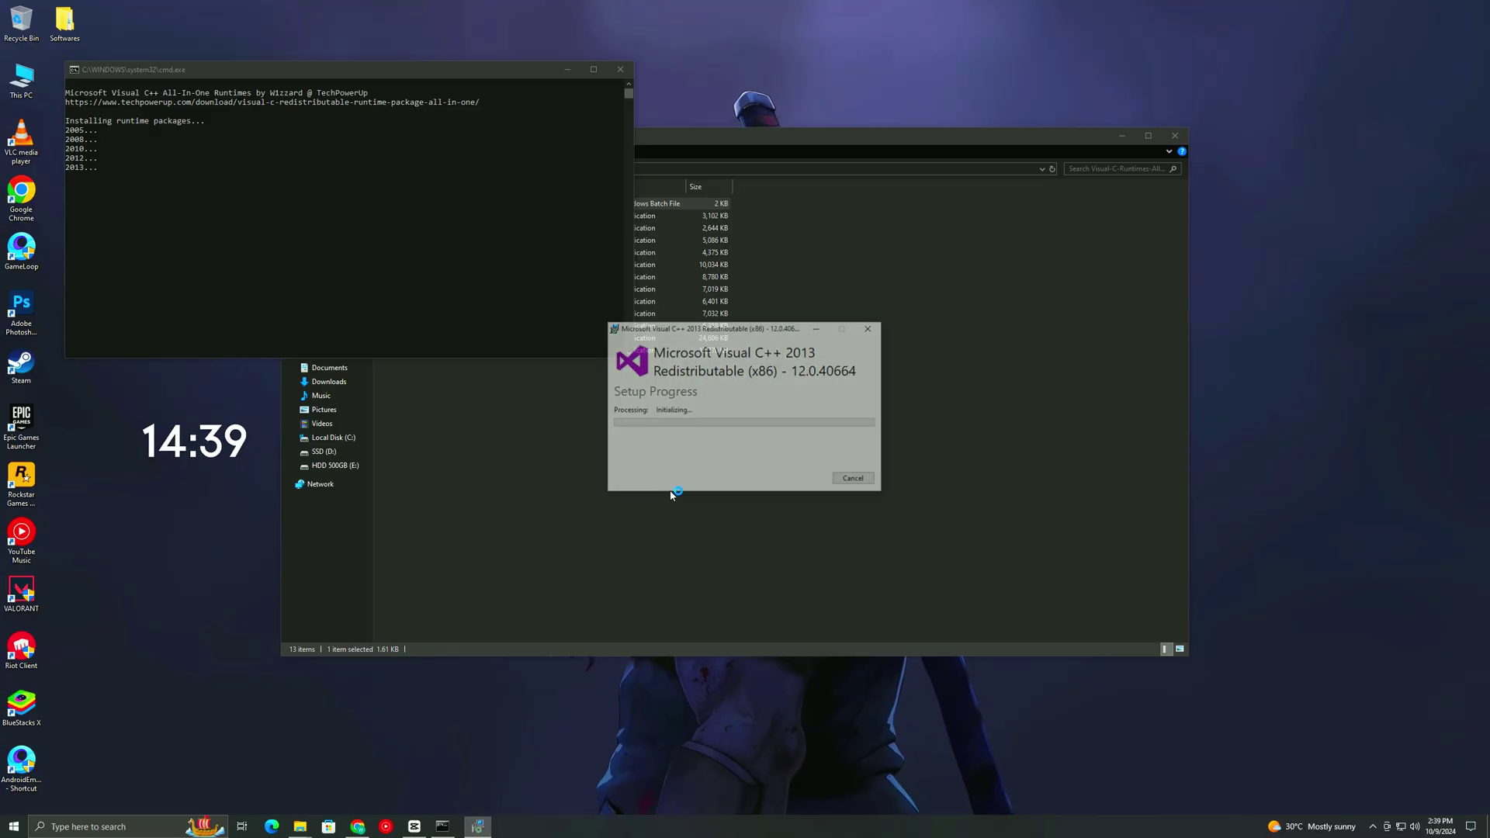
click(672, 494)
click(672, 494)
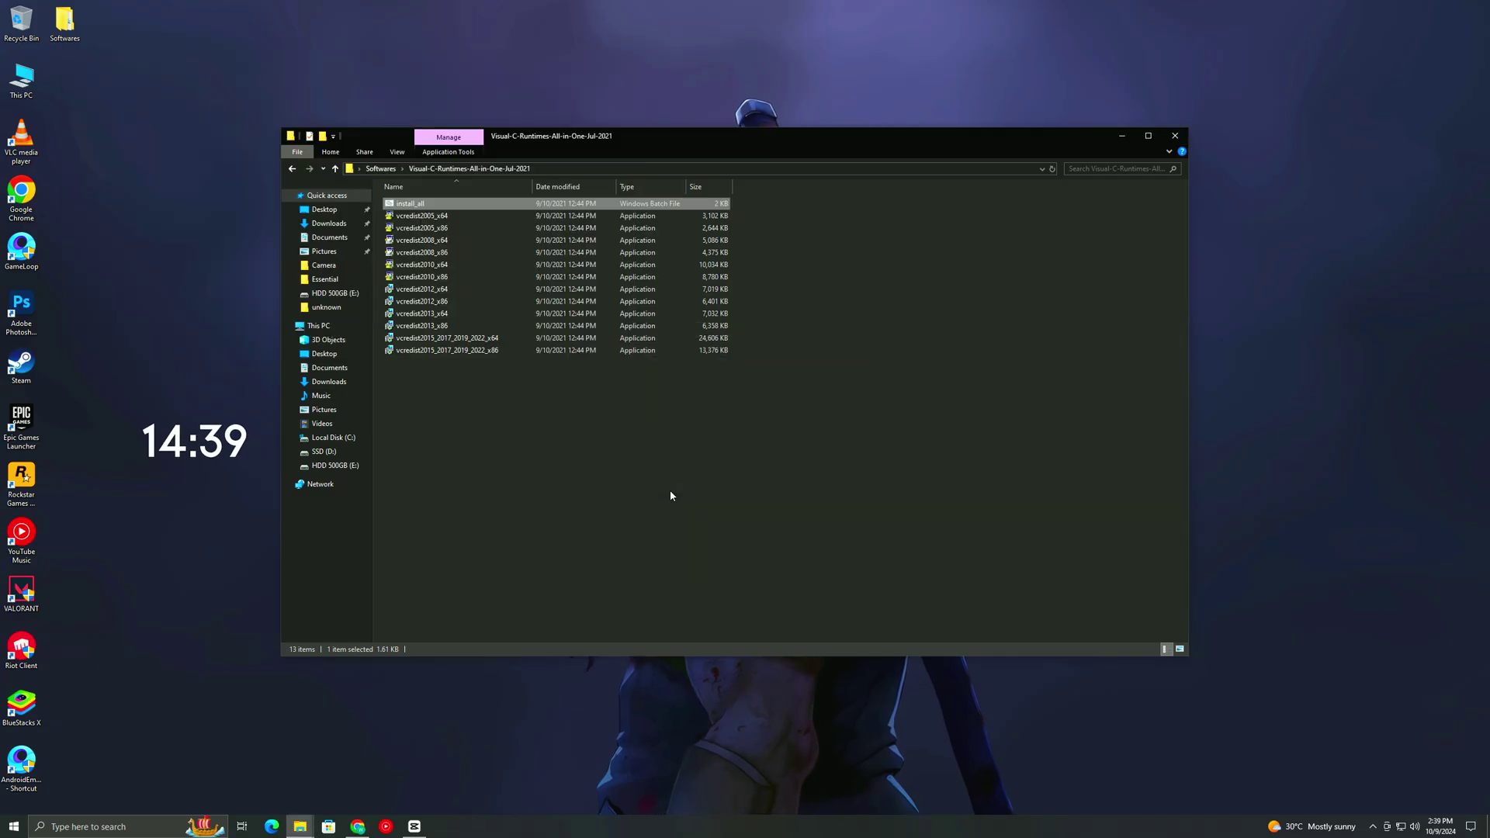
key(alt+Up)
click(1176, 136)
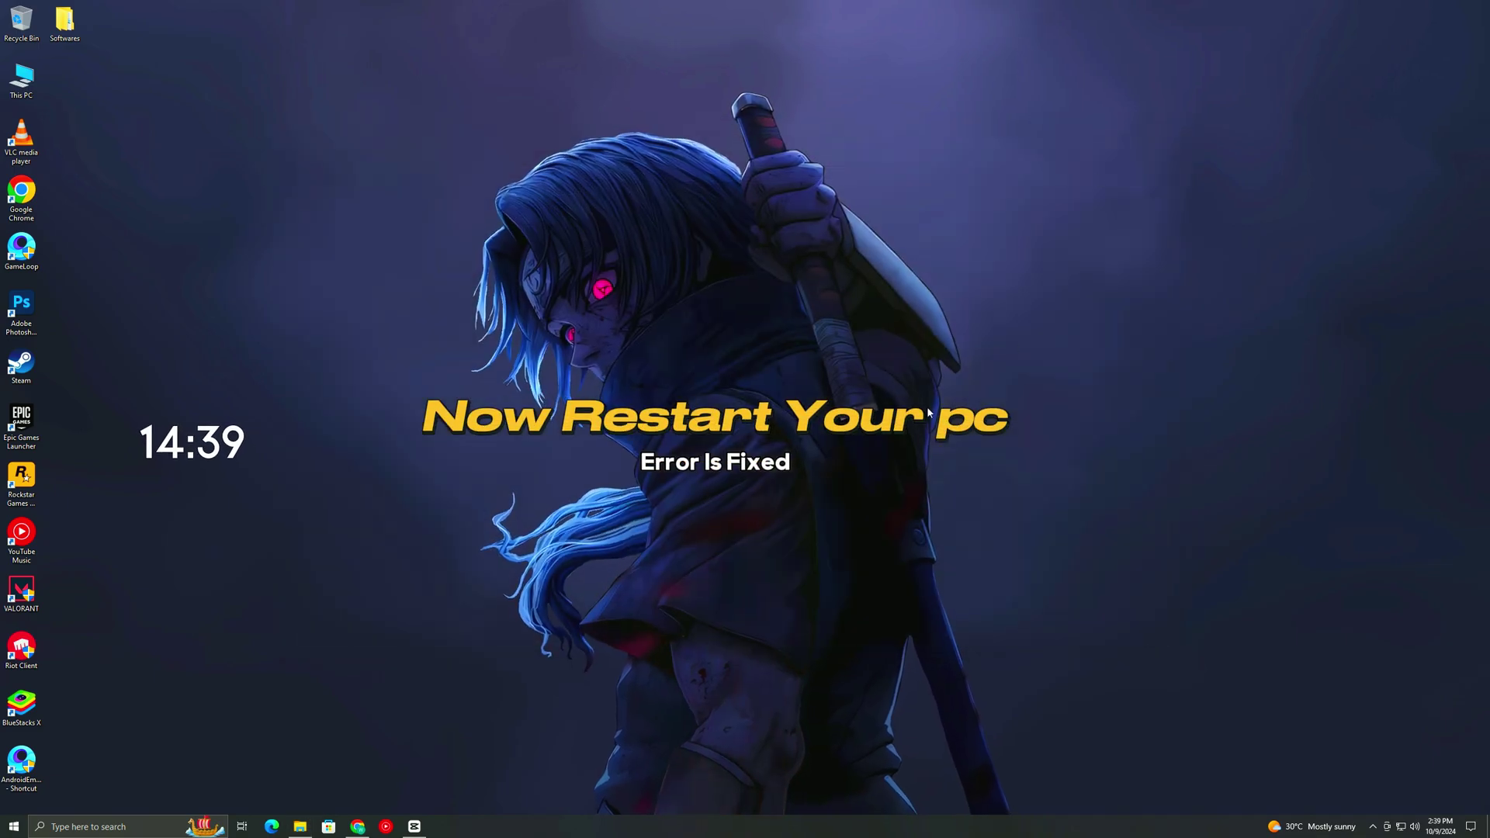